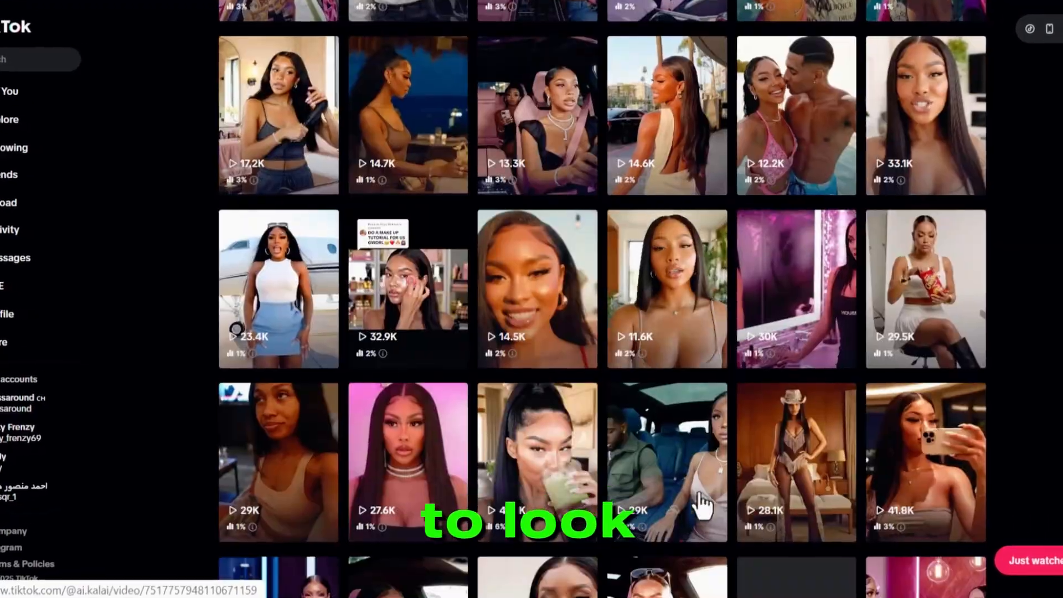
Browse the video grids of AI-generated influencer profiles on TikTok and open the first pinned video
scroll(714, 501, up, 17)
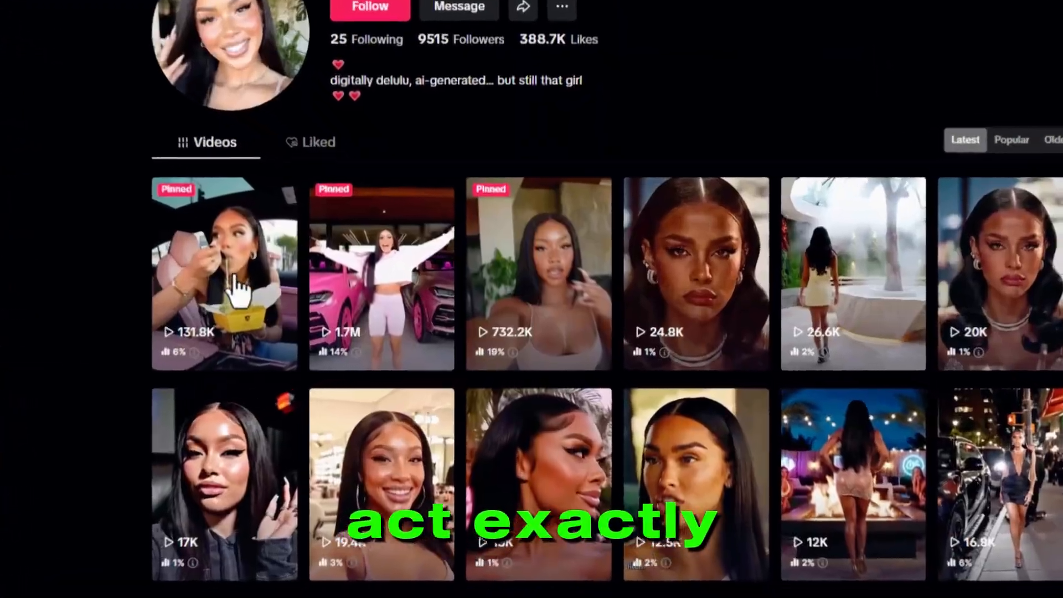
click(260, 249)
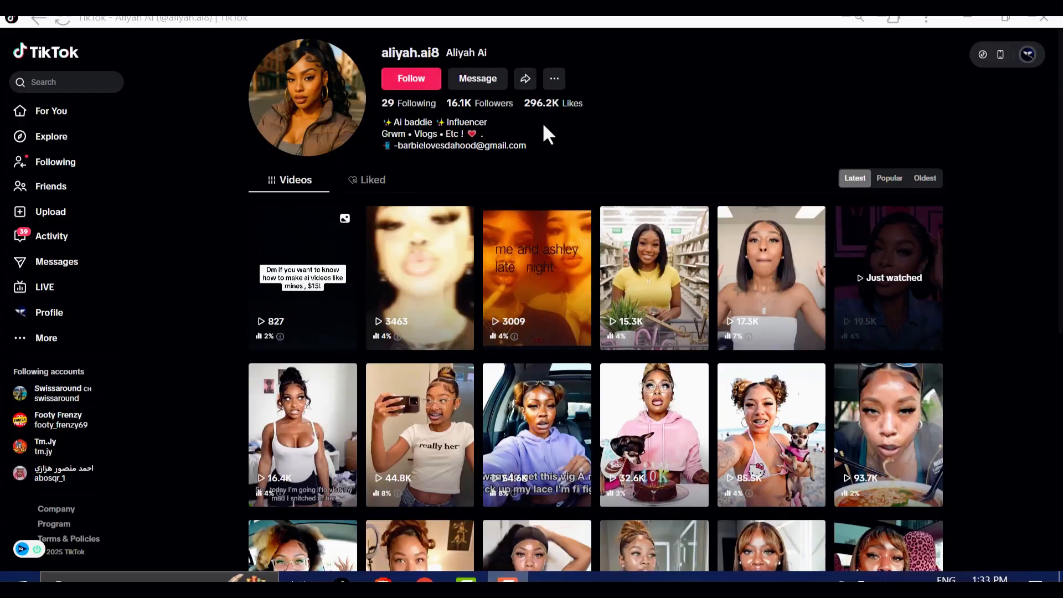
scroll(620, 172, down, 6)
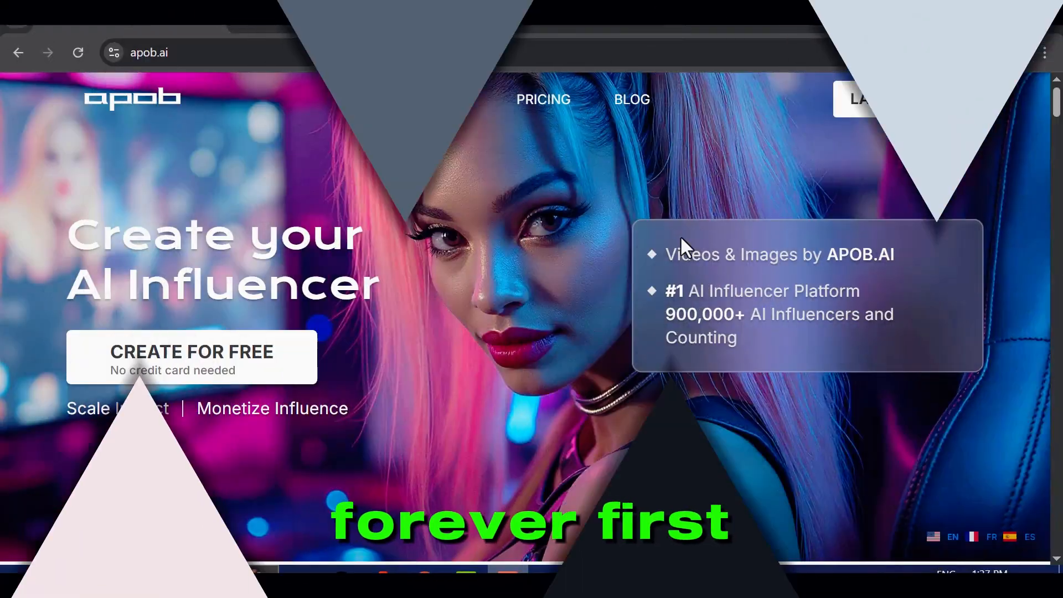
Switch to the apob.ai website and look through its landing page, including the recommendations, feature sections and sample image gallery
scroll(680, 238, down, 10)
scroll(679, 241, up, 10)
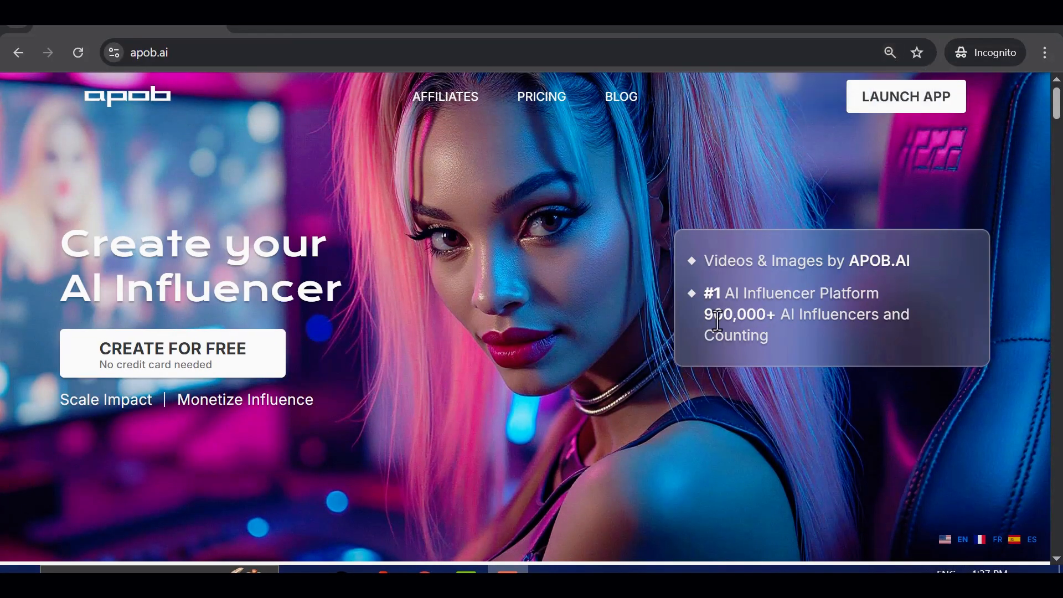
key(ctrl+minus)
scroll(586, 393, down, 8)
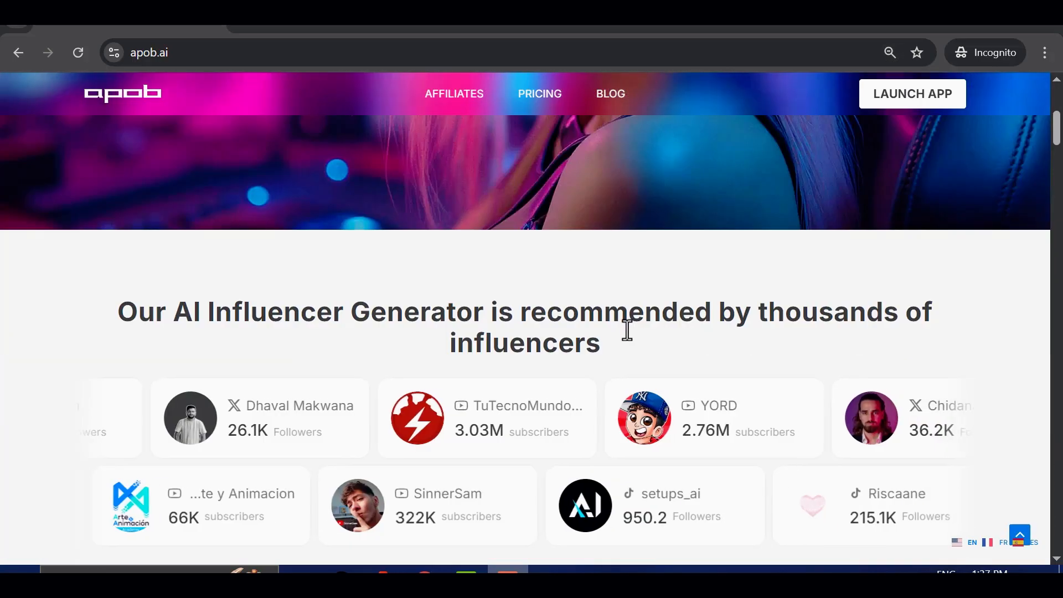
scroll(624, 346, up, 6)
scroll(624, 342, up, 2)
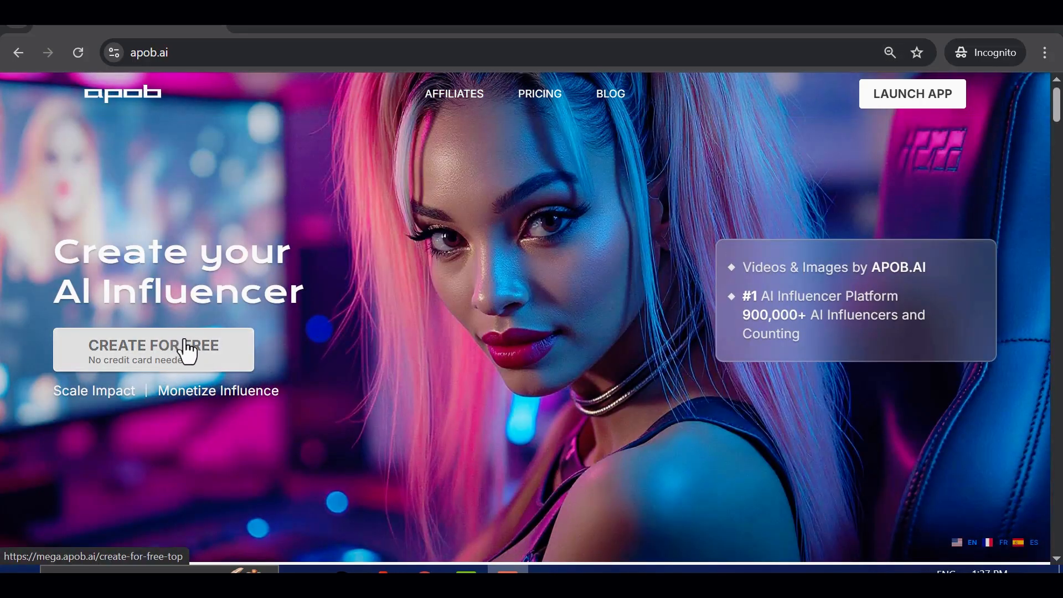
scroll(458, 367, down, 15)
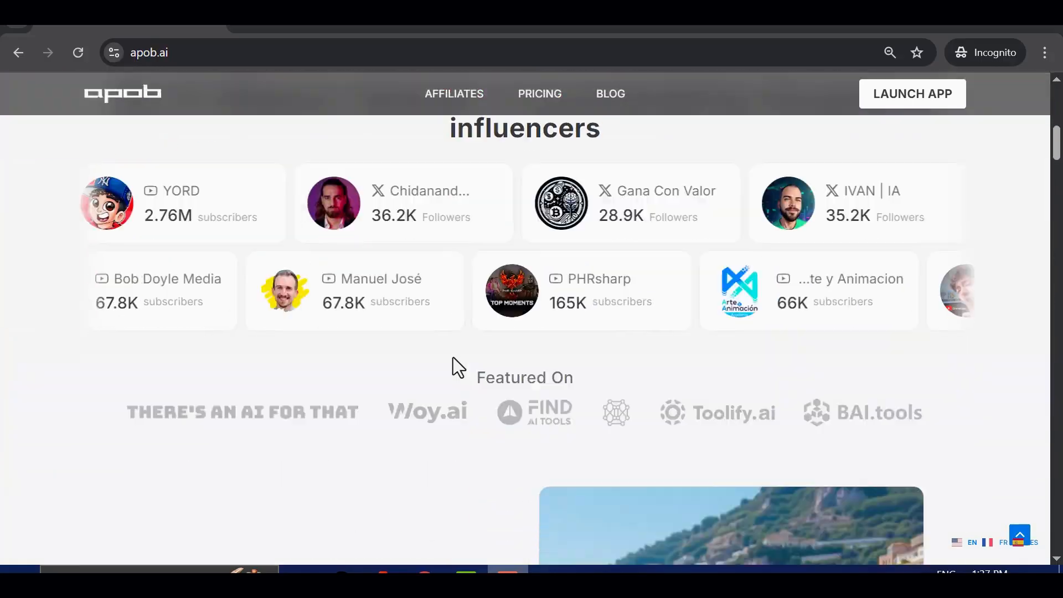
scroll(567, 372, down, 15)
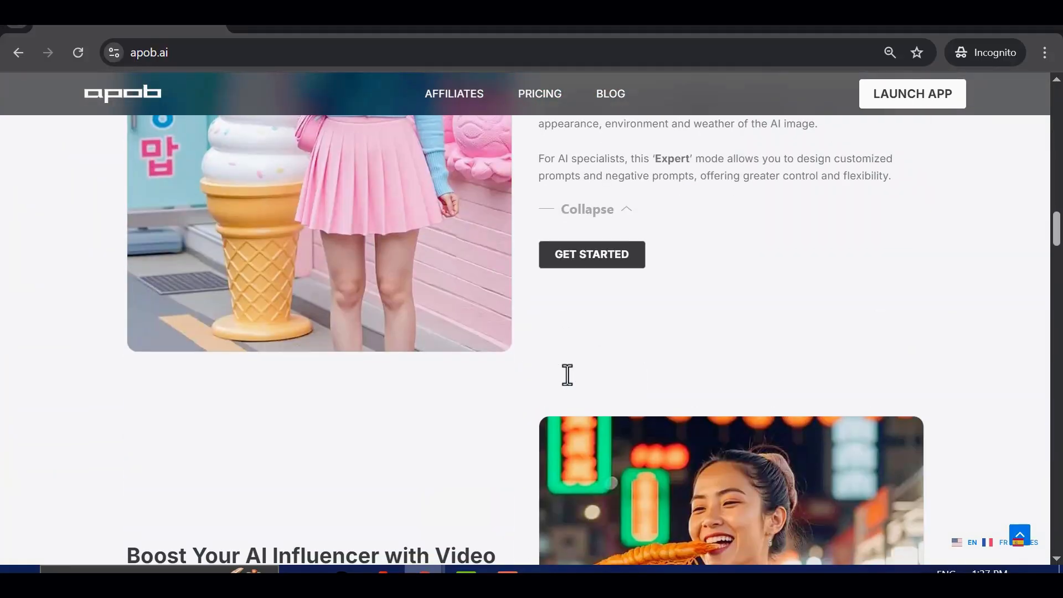
scroll(721, 378, down, 15)
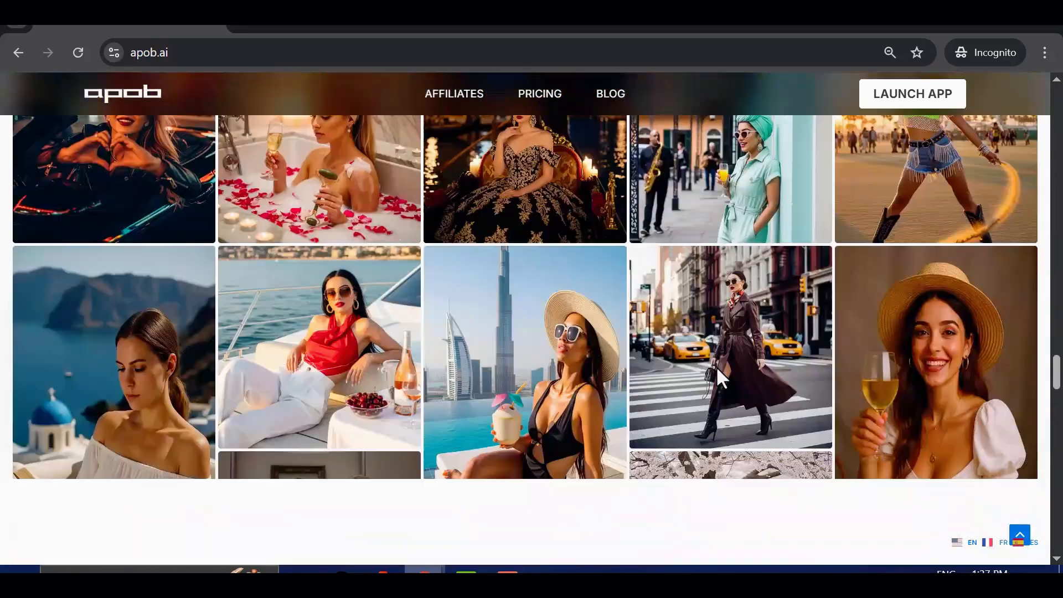
scroll(716, 367, down, 5)
scroll(717, 375, up, 15)
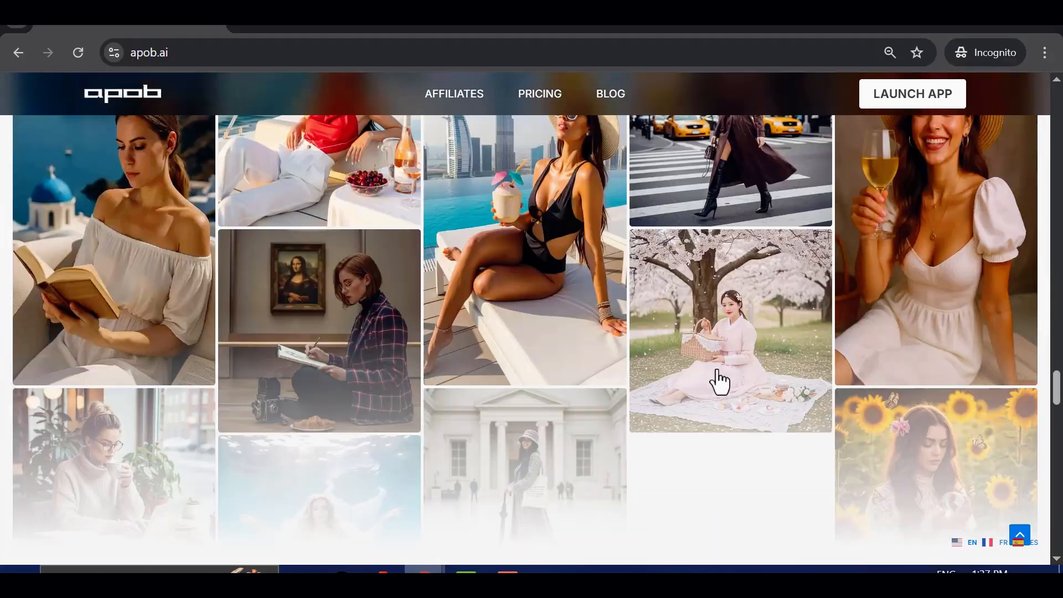
scroll(719, 382, up, 20)
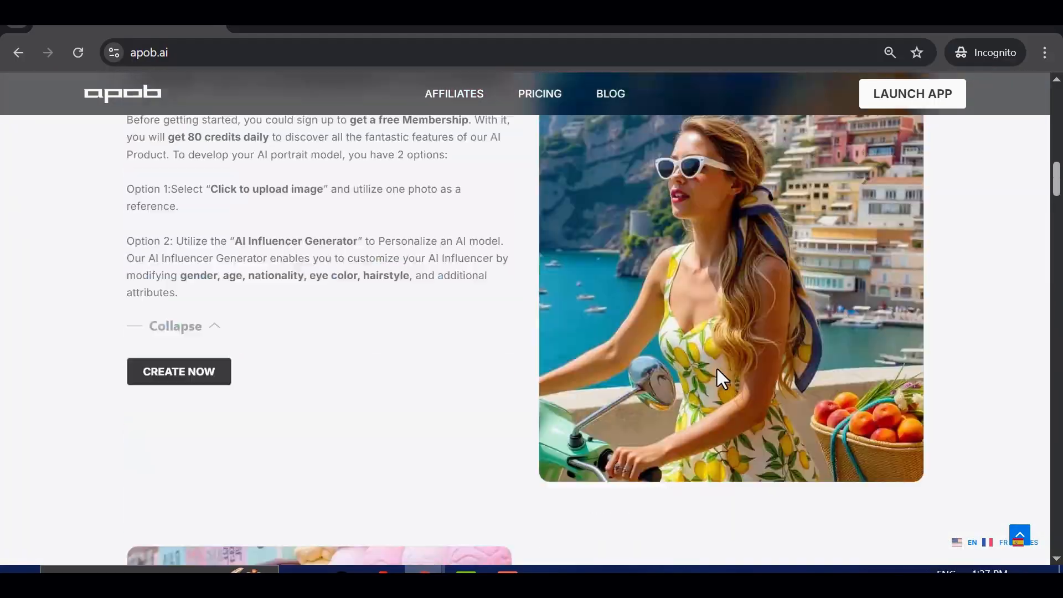
scroll(717, 370, up, 2)
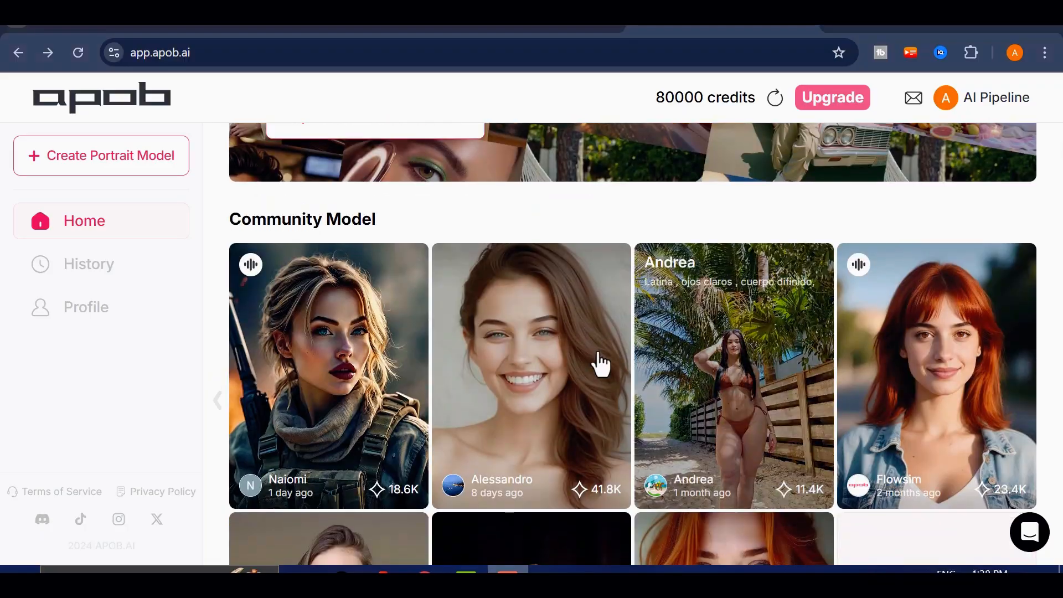
Look through the Community Model and Community Content galleries on the APOB app's home page
scroll(593, 363, down, 7)
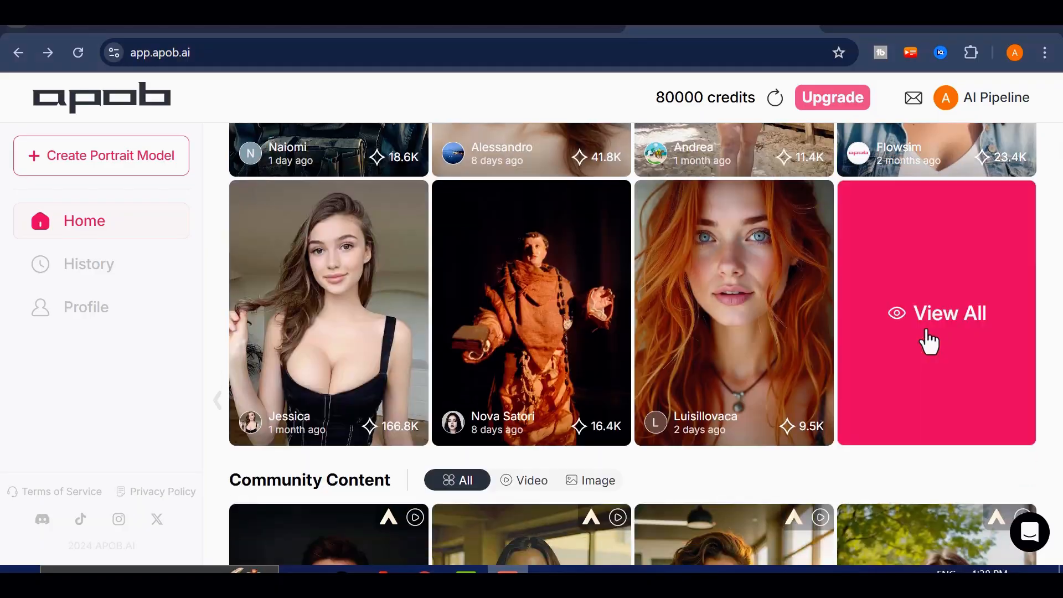
scroll(684, 343, down, 4)
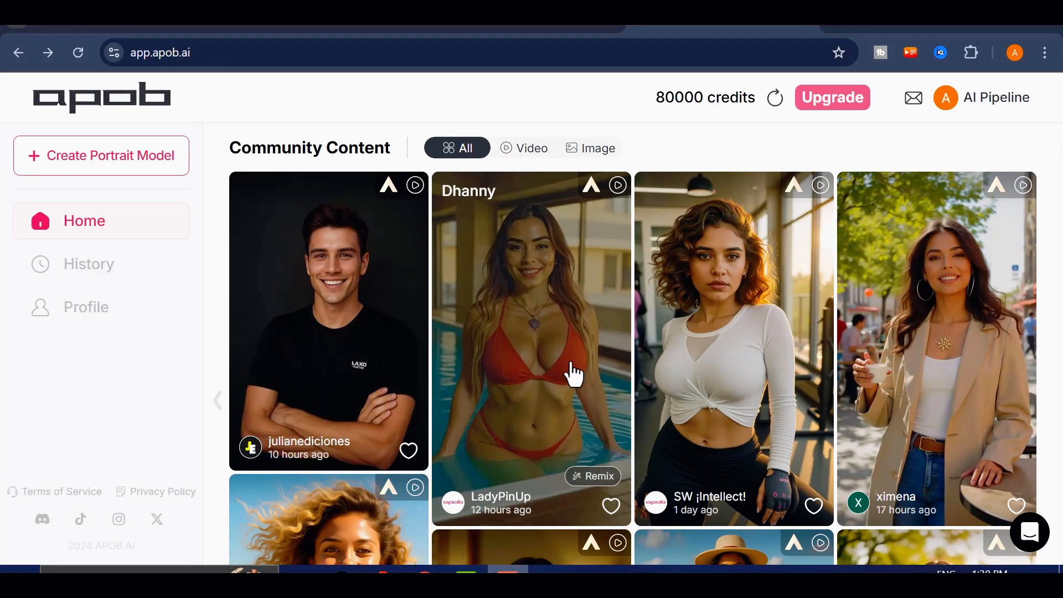
scroll(893, 370, down, 3)
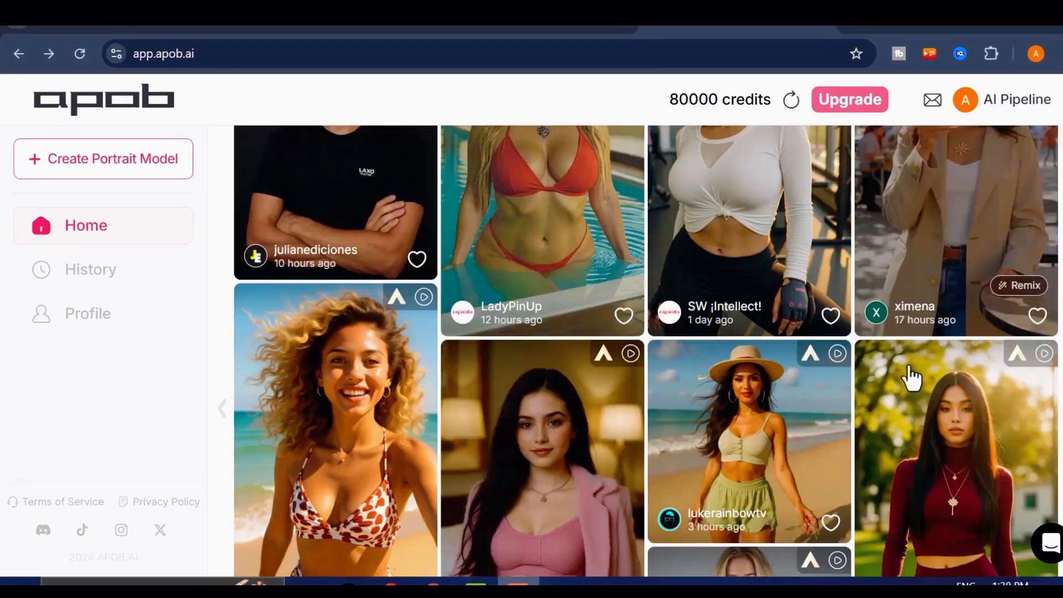
scroll(909, 368, down, 15)
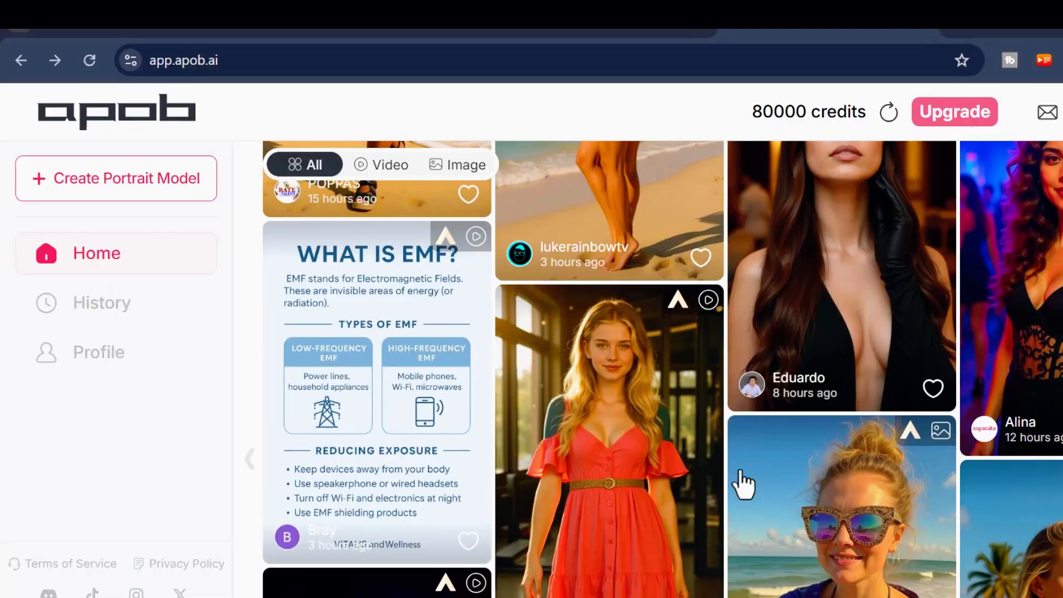
scroll(658, 422, up, 18)
scroll(190, 208, up, 6)
scroll(178, 272, up, 8)
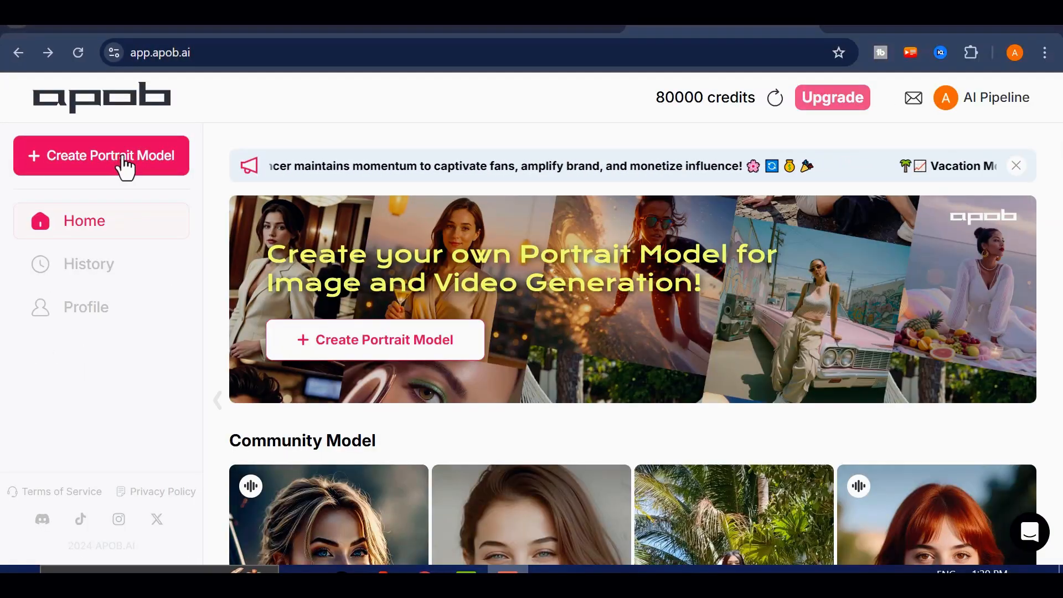
Start a portrait model named Angel with the description "Slightly chubby yet beautifully curvy 25-year-old Latin American woman"
click(138, 178)
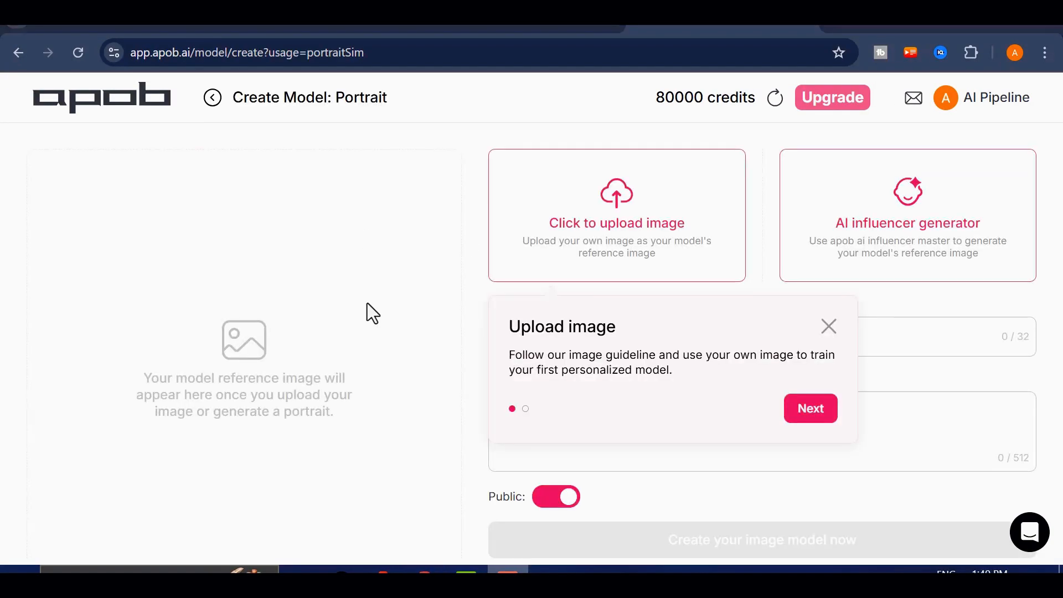
click(830, 329)
scroll(809, 382, down, 1)
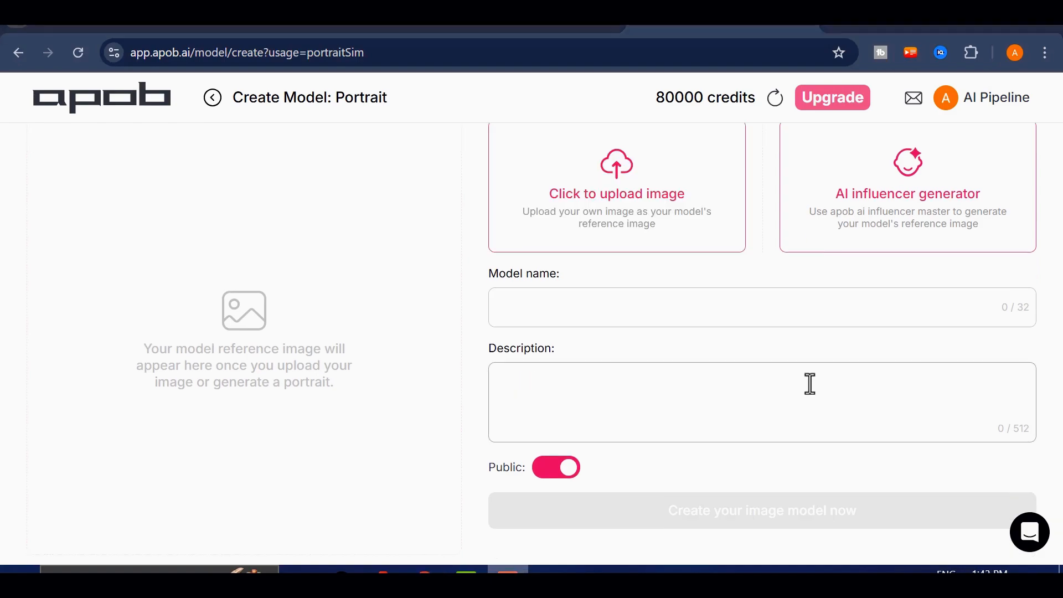
scroll(749, 337, up, 1)
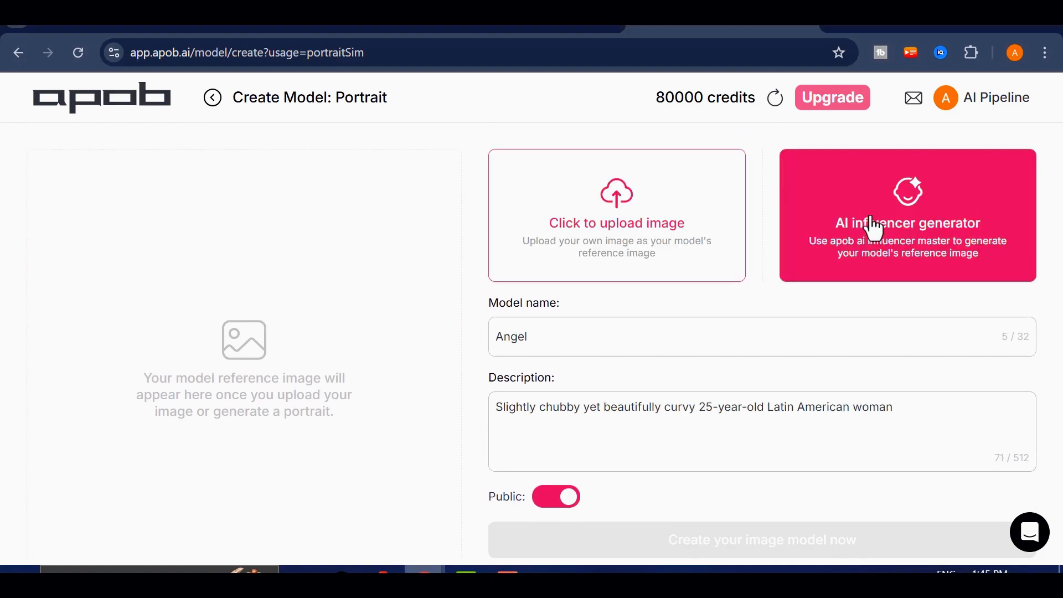
Open the AI influencer generator and specify a 25-year-old woman with country Brazilian and Hazel eyes
click(872, 227)
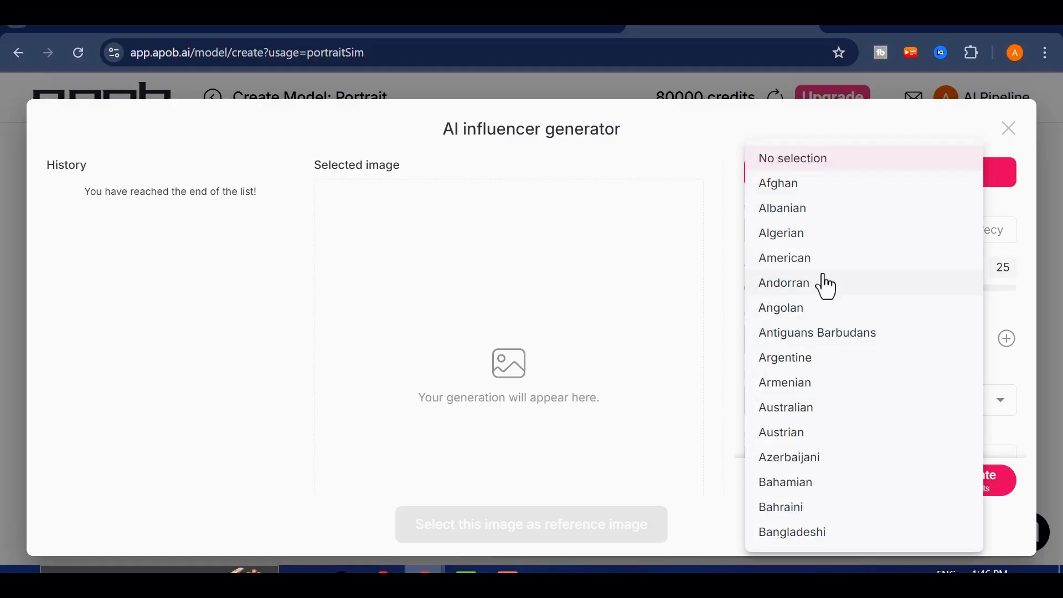
scroll(825, 332, down, 4)
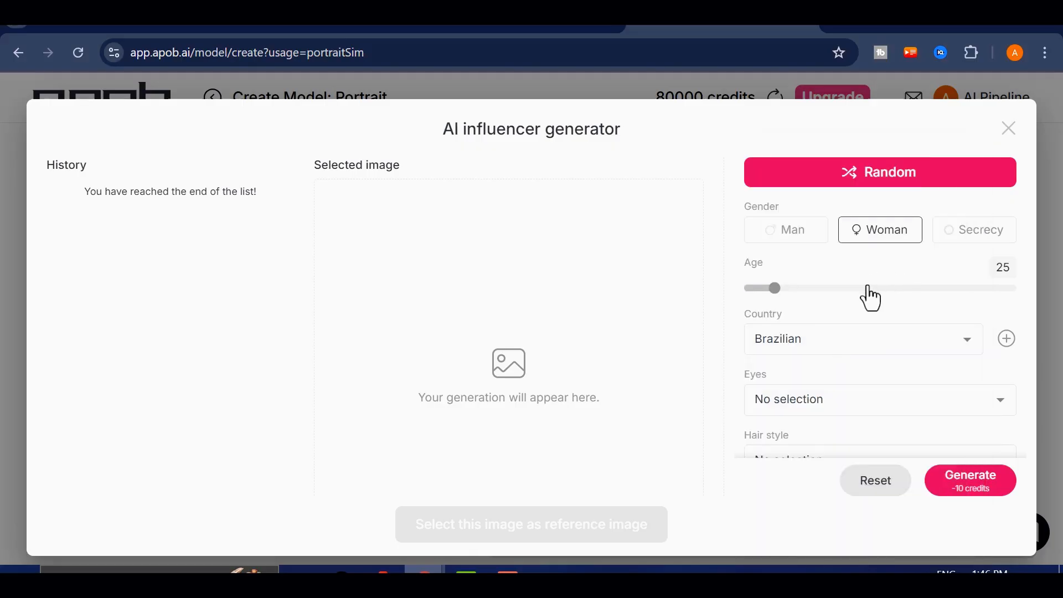
scroll(867, 255, down, 2)
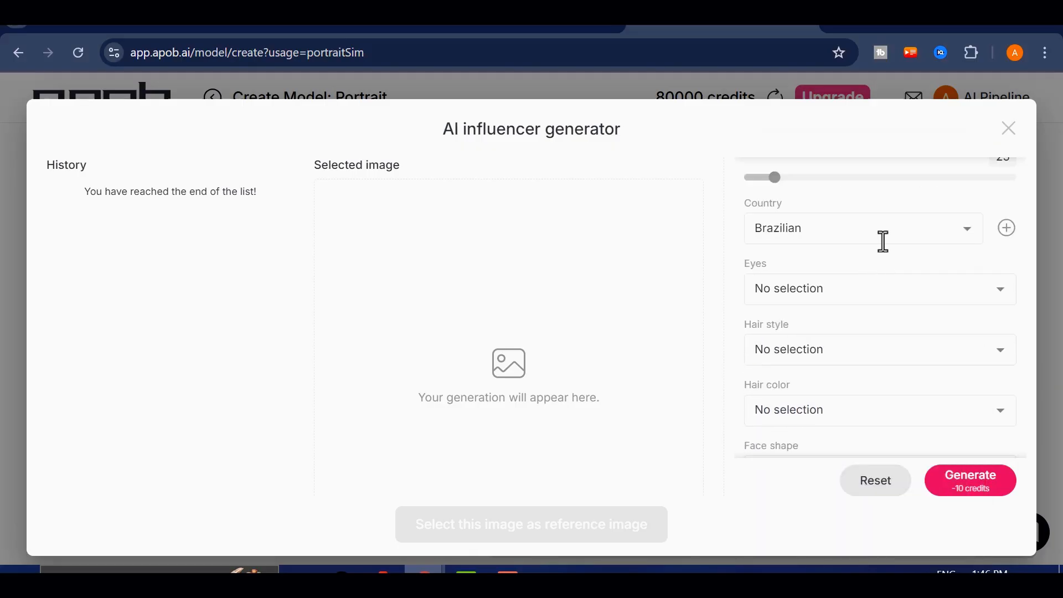
click(857, 300)
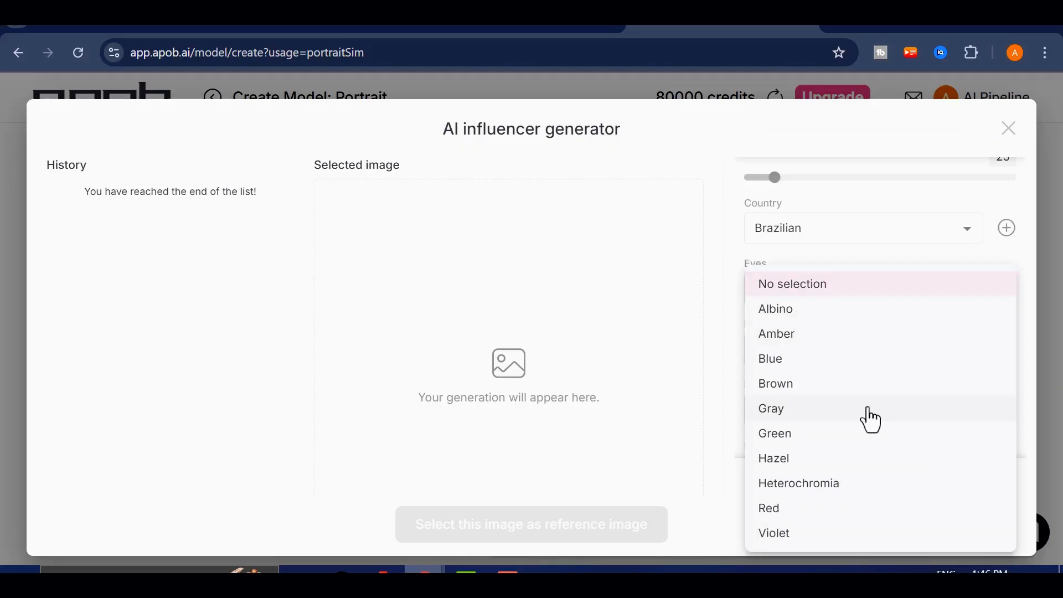
click(818, 468)
Look through the available hair styles and set the influencer's hair style to Long ponytail
click(859, 369)
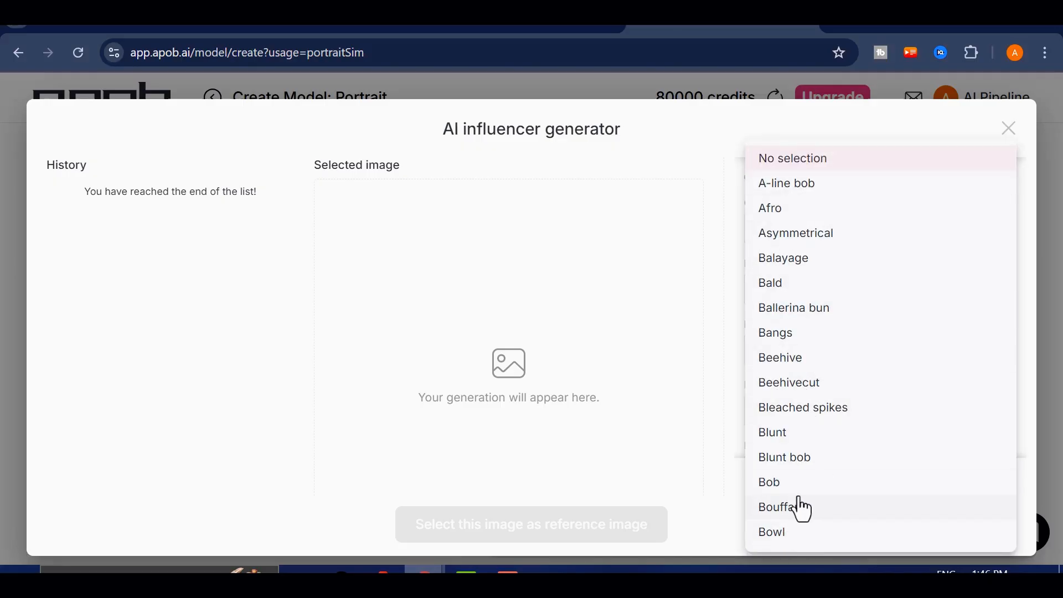
scroll(799, 487, down, 4)
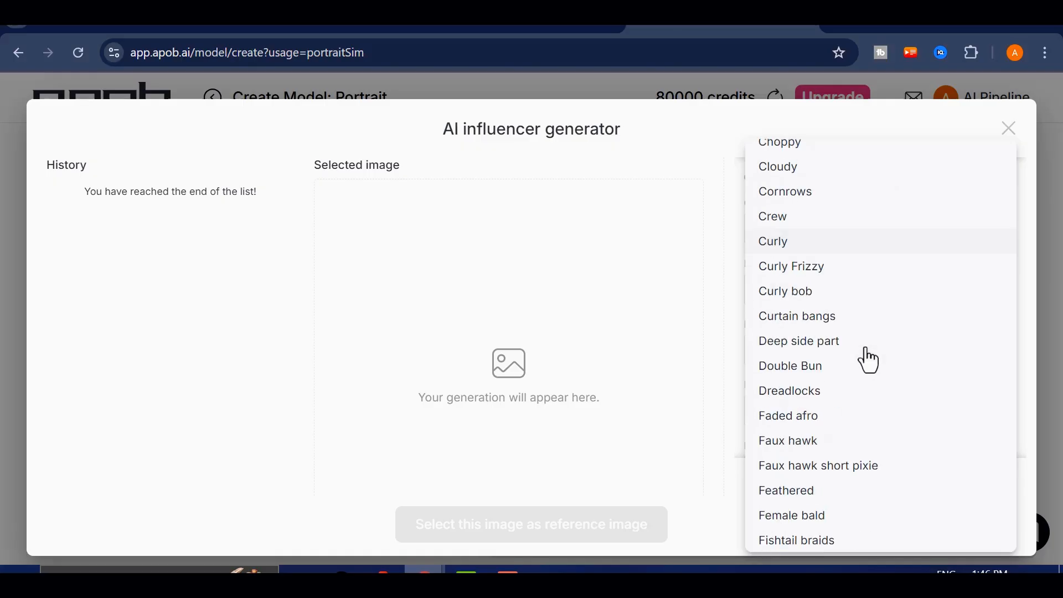
scroll(873, 361, up, 4)
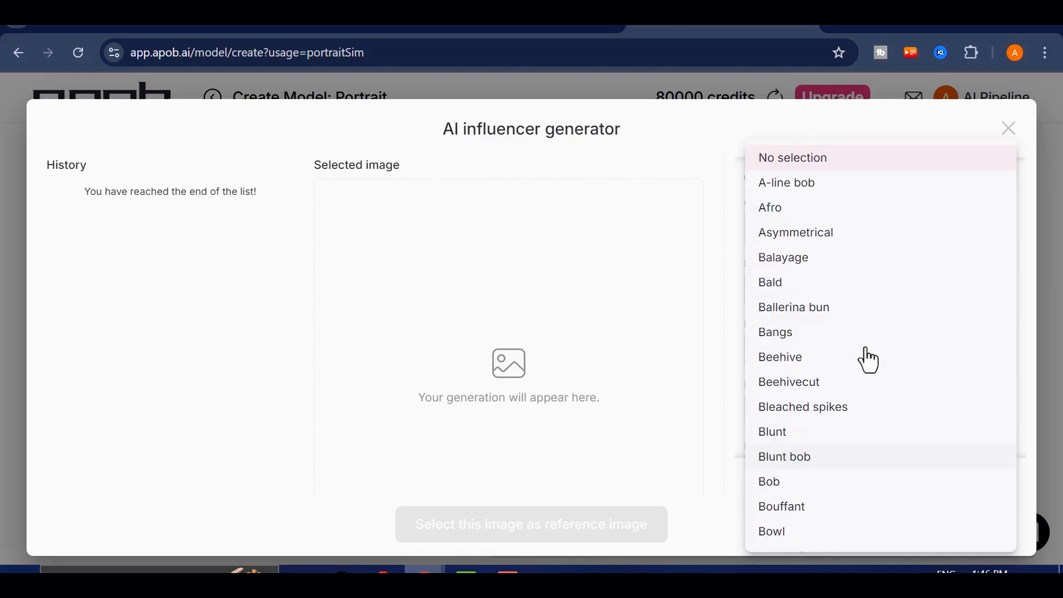
scroll(870, 361, down, 6)
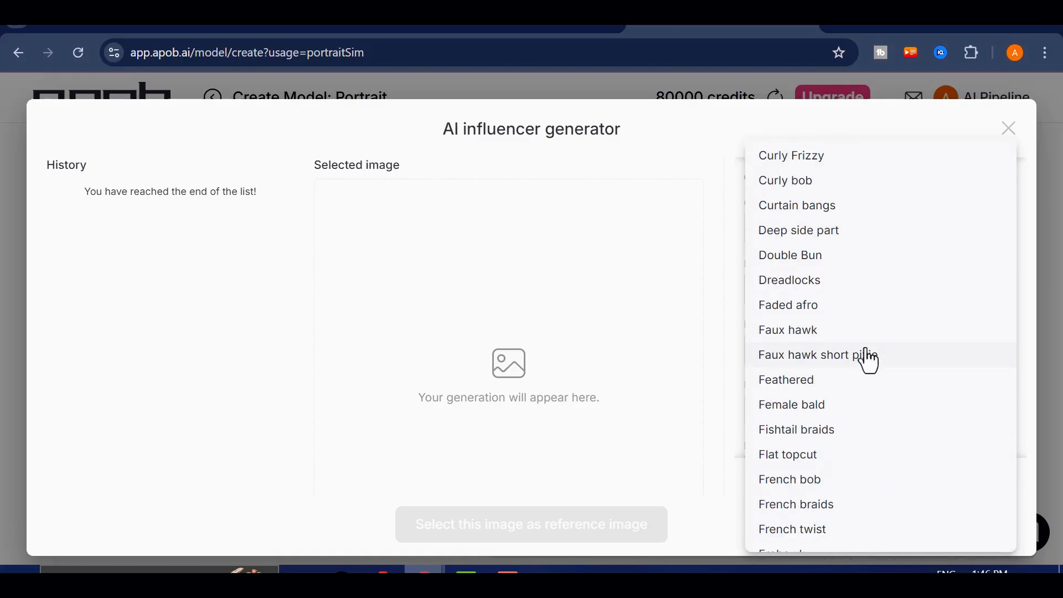
scroll(871, 360, down, 2)
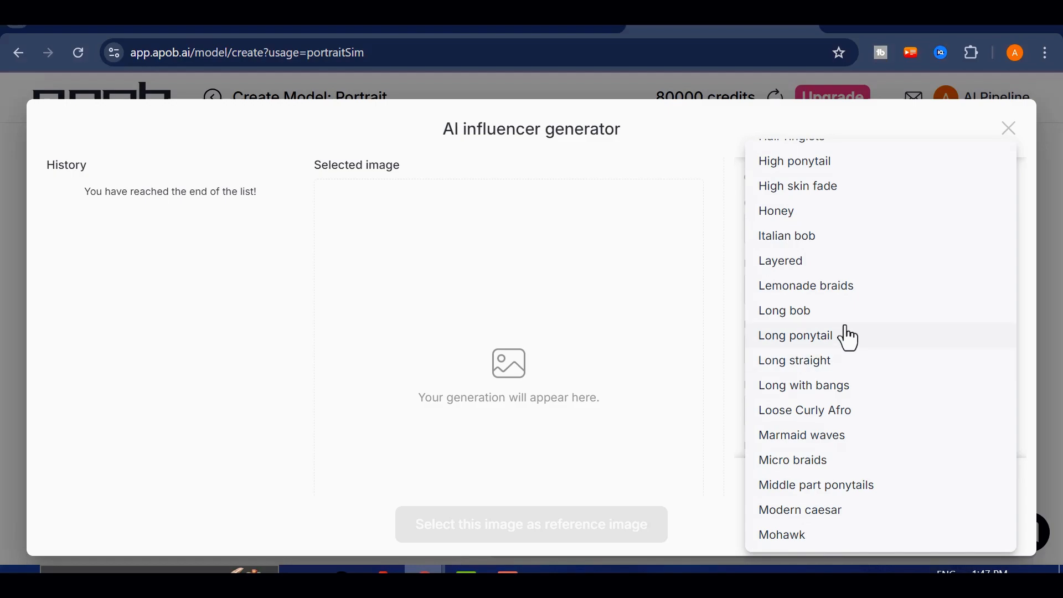
click(851, 339)
Generate the influencer portrait with Black hair color, an Oval face shape and Dimple enabled
scroll(855, 355, down, 1)
click(859, 356)
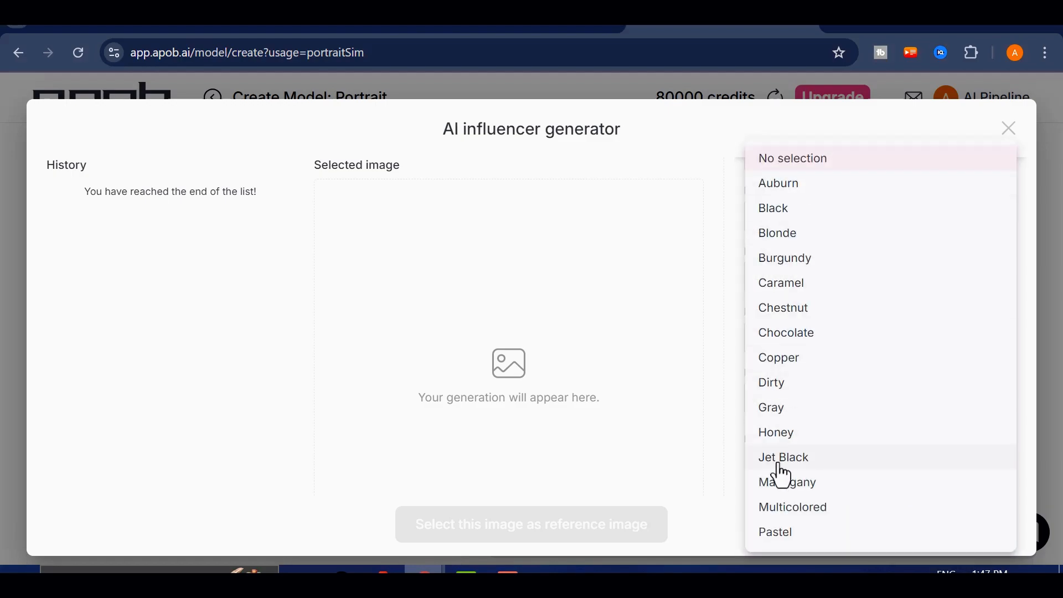
scroll(809, 515, down, 3)
click(774, 213)
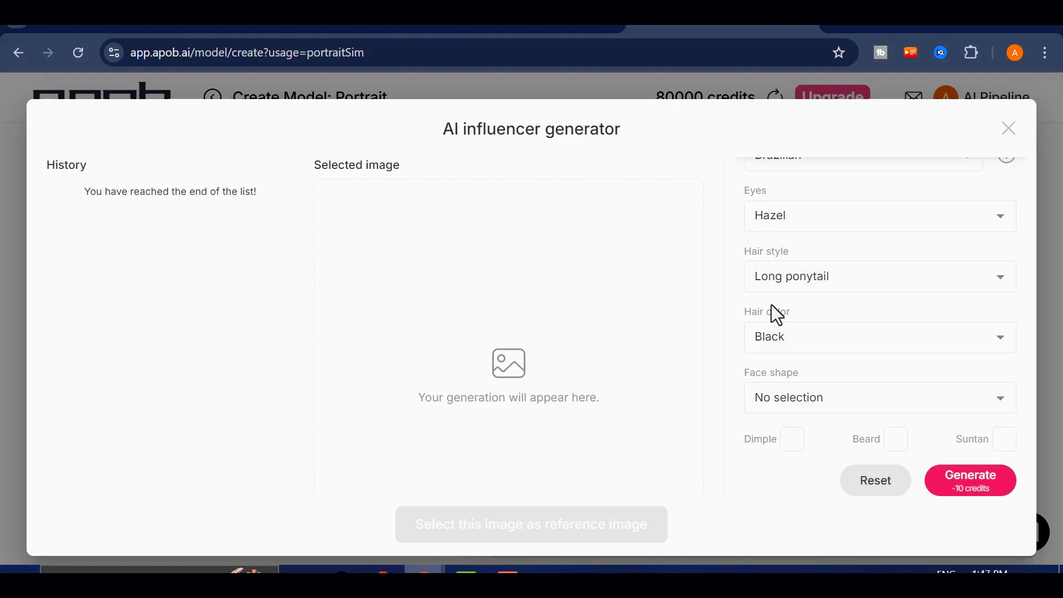
click(838, 394)
click(774, 408)
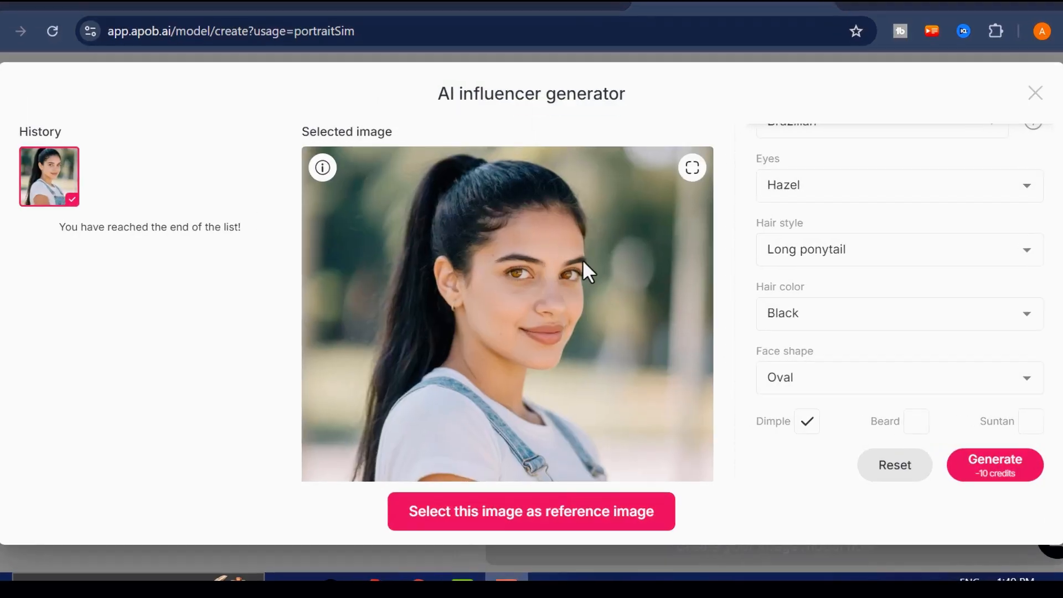
Inspect the generated portrait at enlarged size and select it as the model's reference image
click(683, 182)
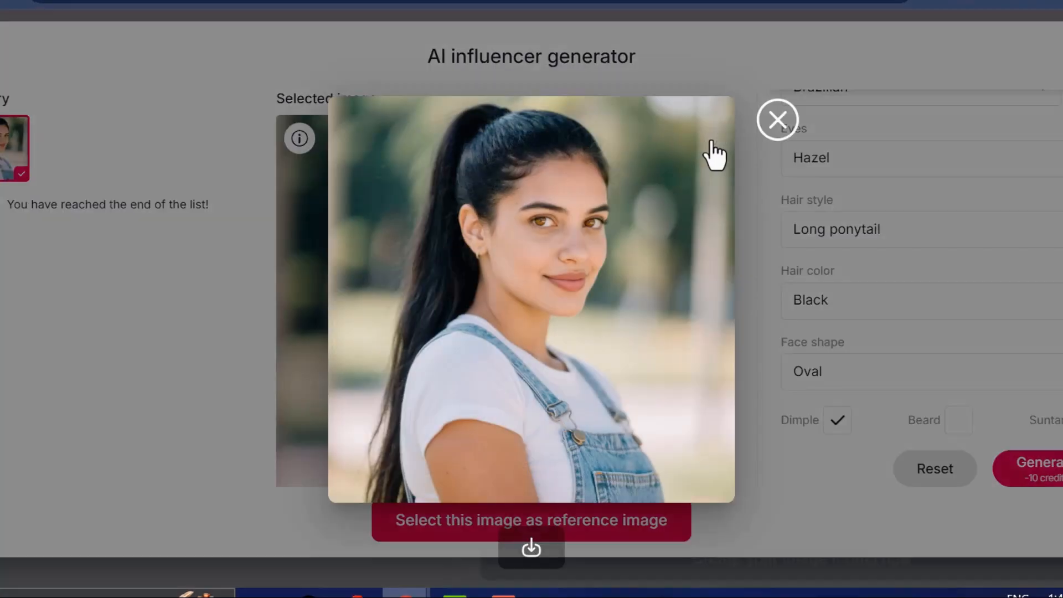
click(778, 119)
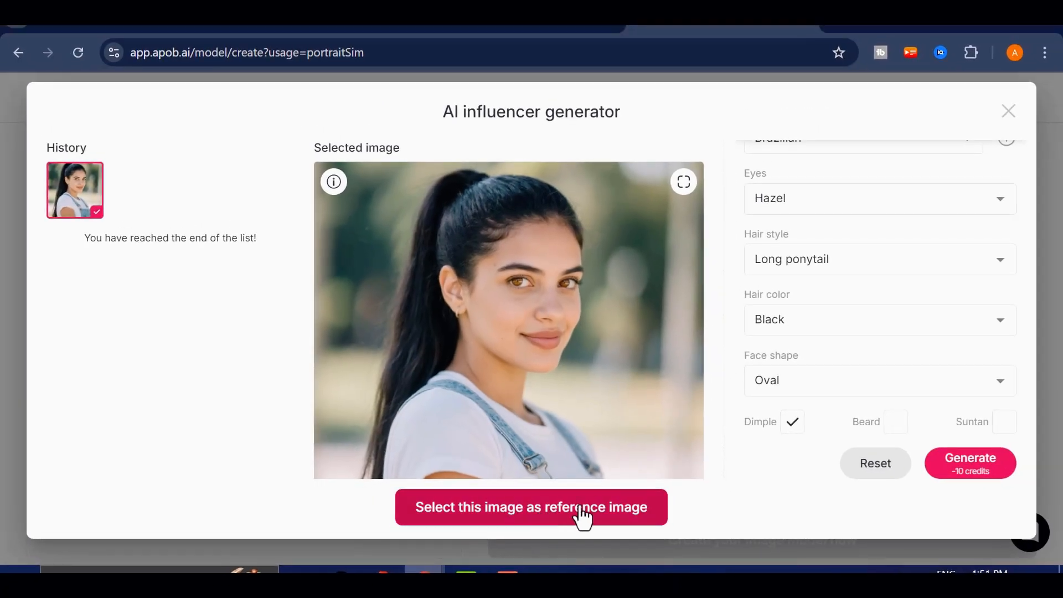
click(586, 520)
scroll(387, 387, down, 1)
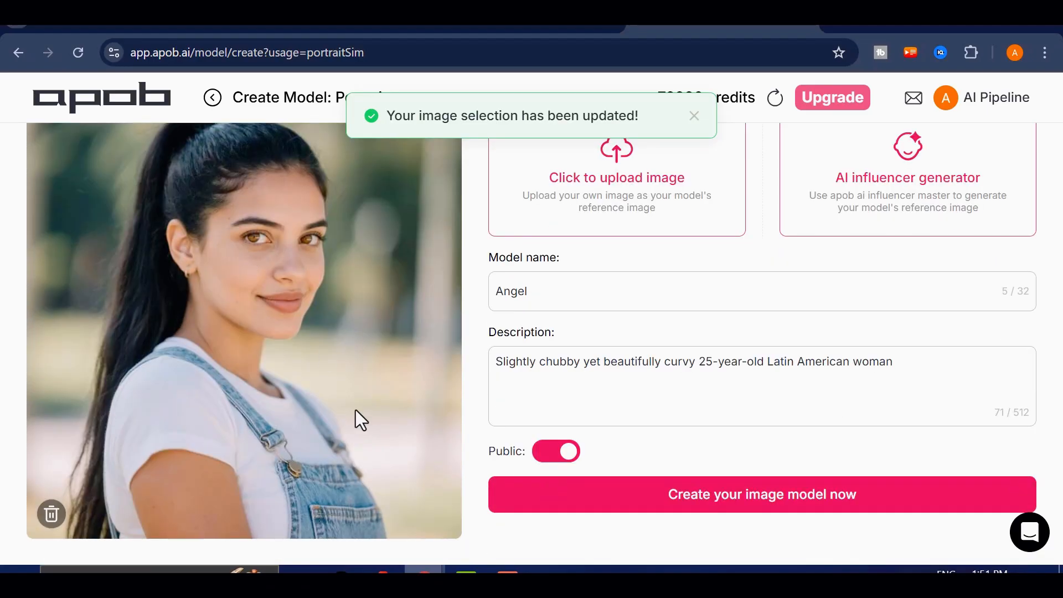
Create the public image model Angel from the selected portrait, keeping the entered name and description
scroll(581, 408, up, 1)
scroll(718, 350, down, 1)
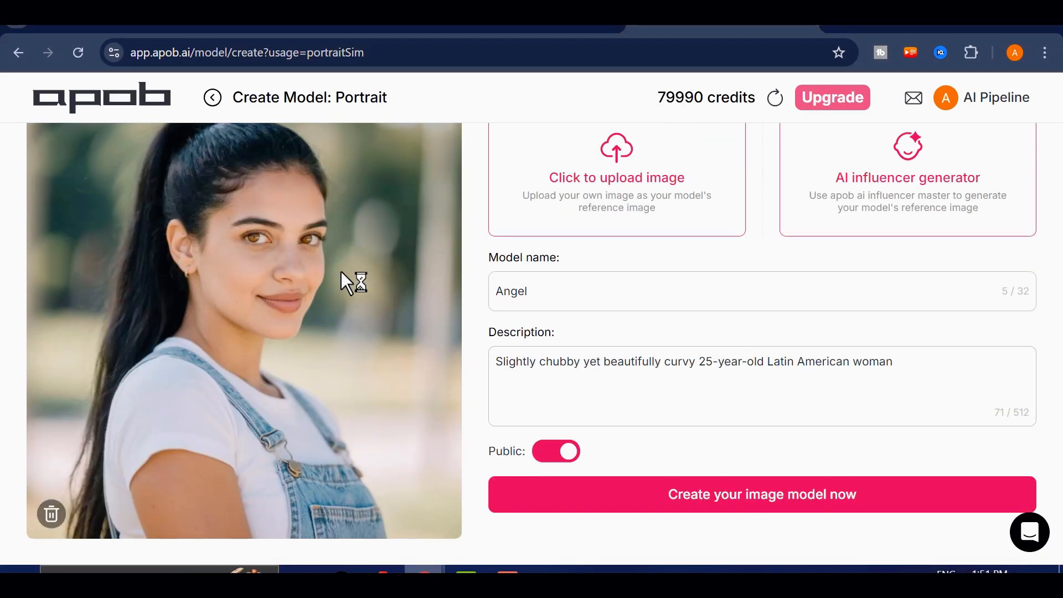
click(790, 508)
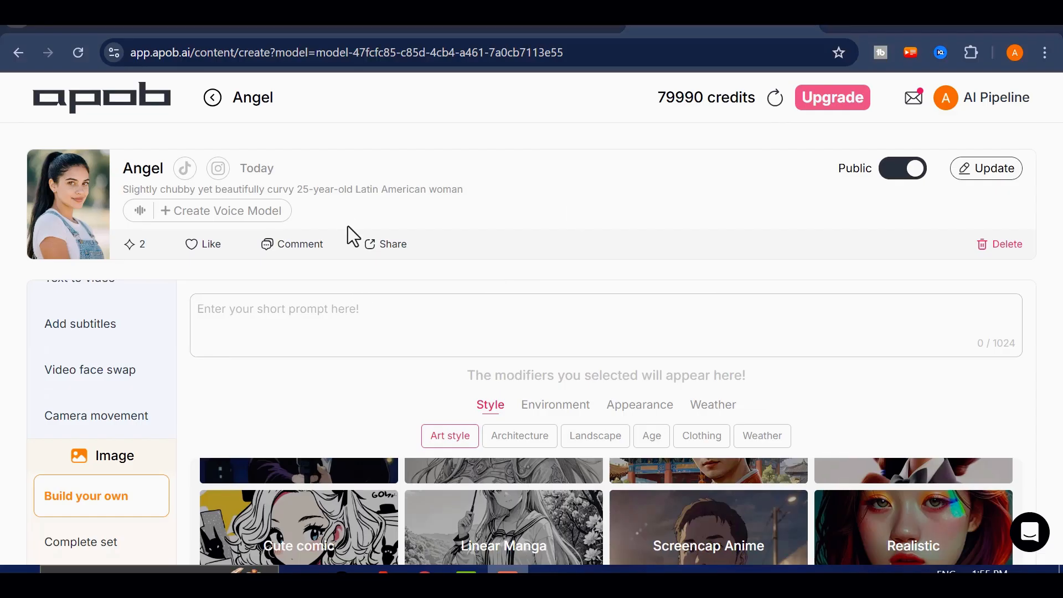
Look through the art style modifiers available for building a custom image of Angel
scroll(347, 260, down, 4)
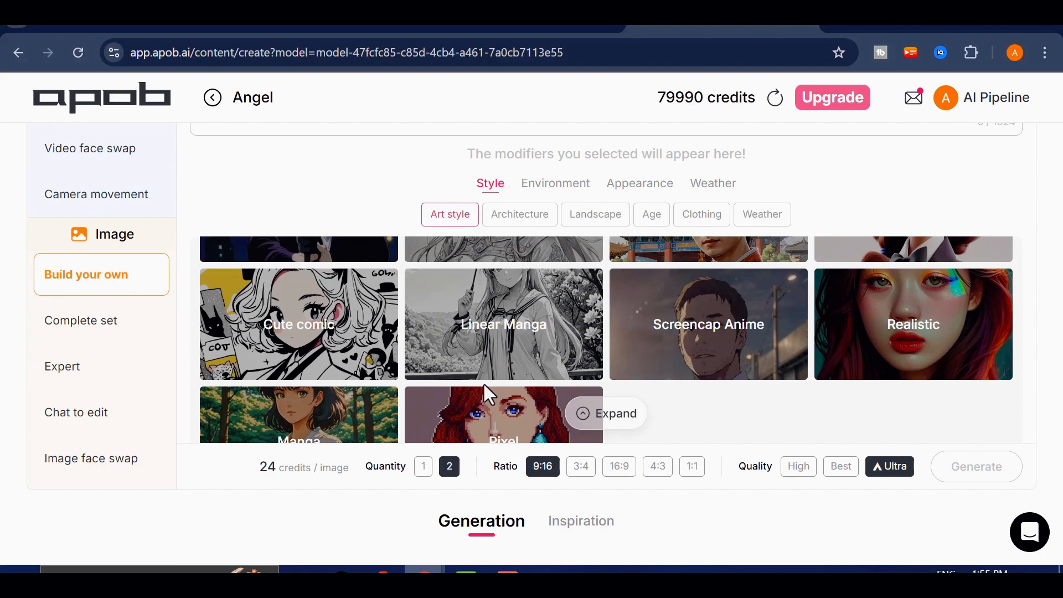
scroll(485, 382, up, 2)
scroll(391, 379, down, 2)
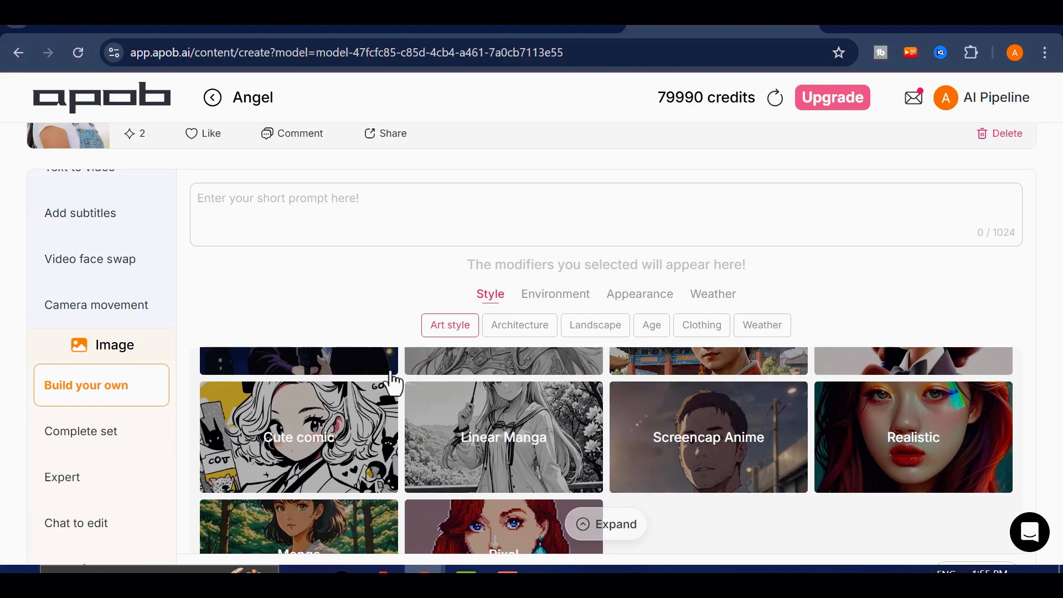
scroll(348, 380, up, 2)
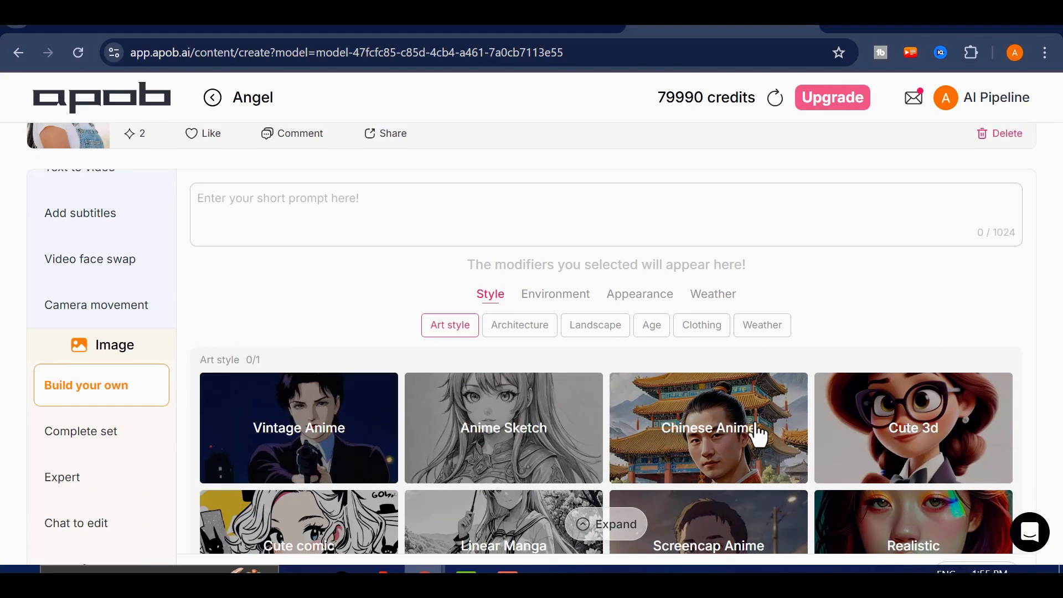
scroll(933, 434, down, 2)
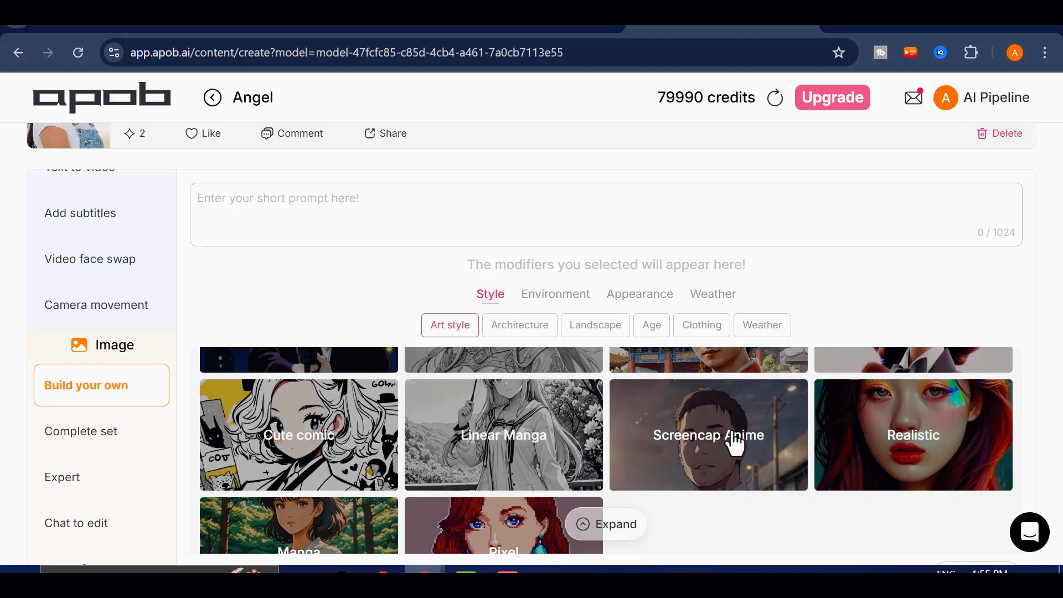
scroll(387, 432, down, 2)
scroll(432, 424, up, 2)
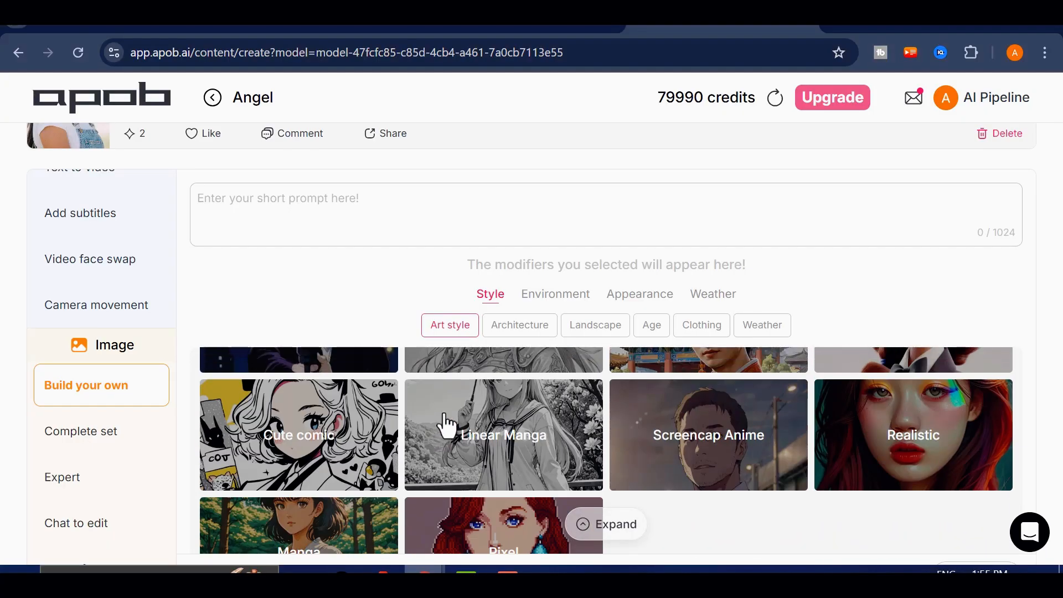
Examine the architecture, age, weather and clothing modifiers offered for the custom image
click(525, 330)
scroll(692, 458, down, 8)
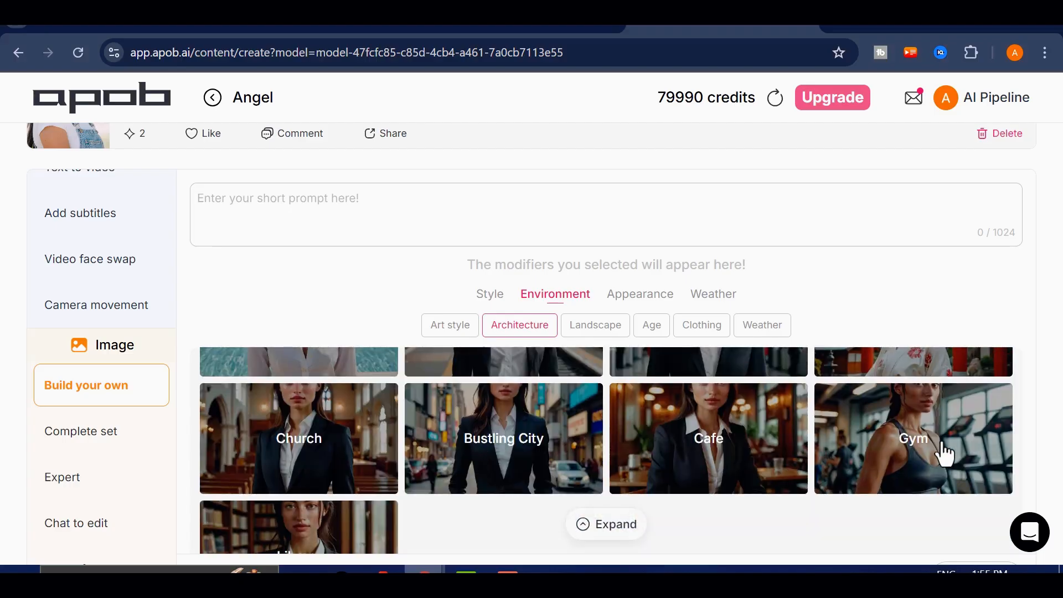
scroll(637, 413, down, 8)
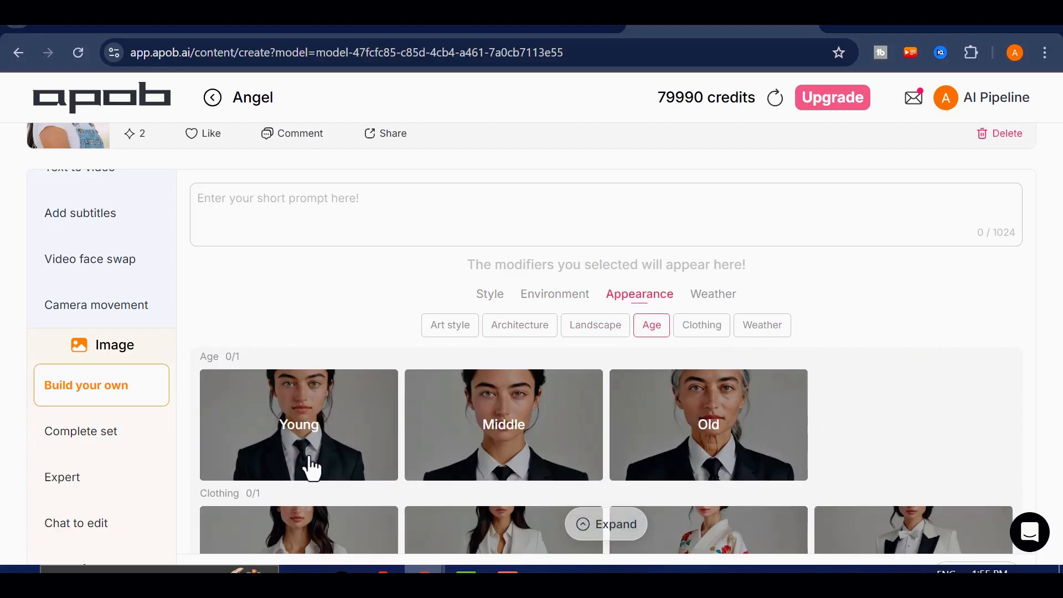
click(762, 330)
scroll(443, 480, down, 3)
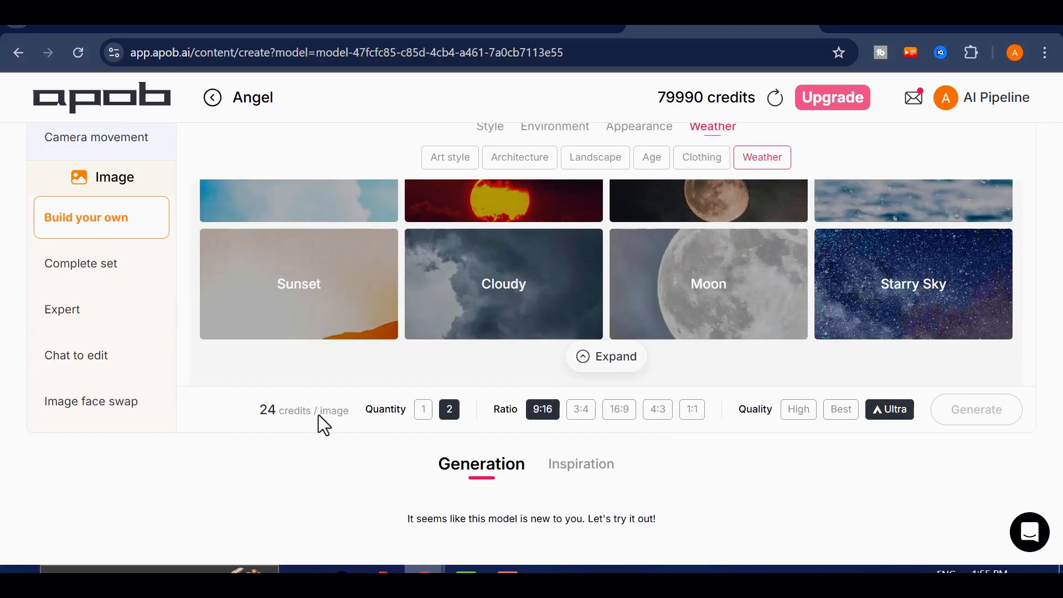
scroll(631, 424, up, 5)
click(547, 435)
scroll(688, 415, down, 12)
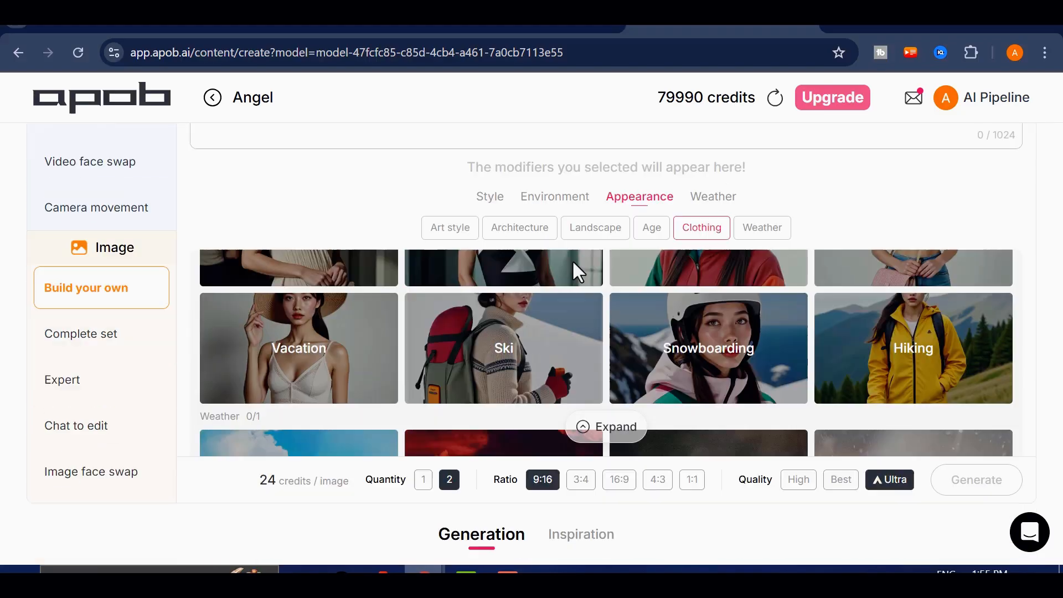
scroll(531, 310, down, 5)
click(491, 184)
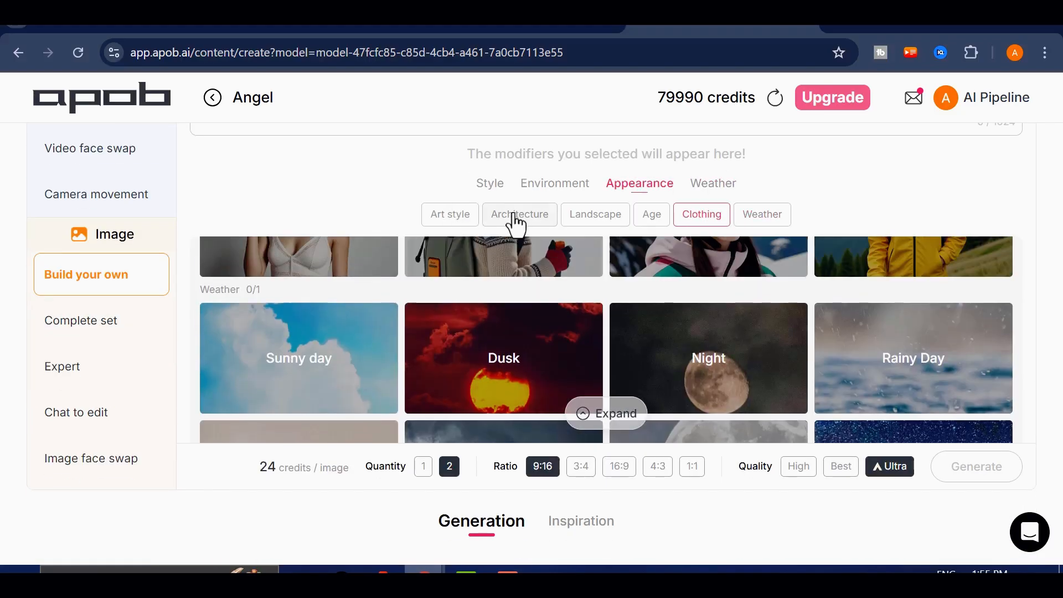
click(652, 182)
scroll(403, 349, down, 5)
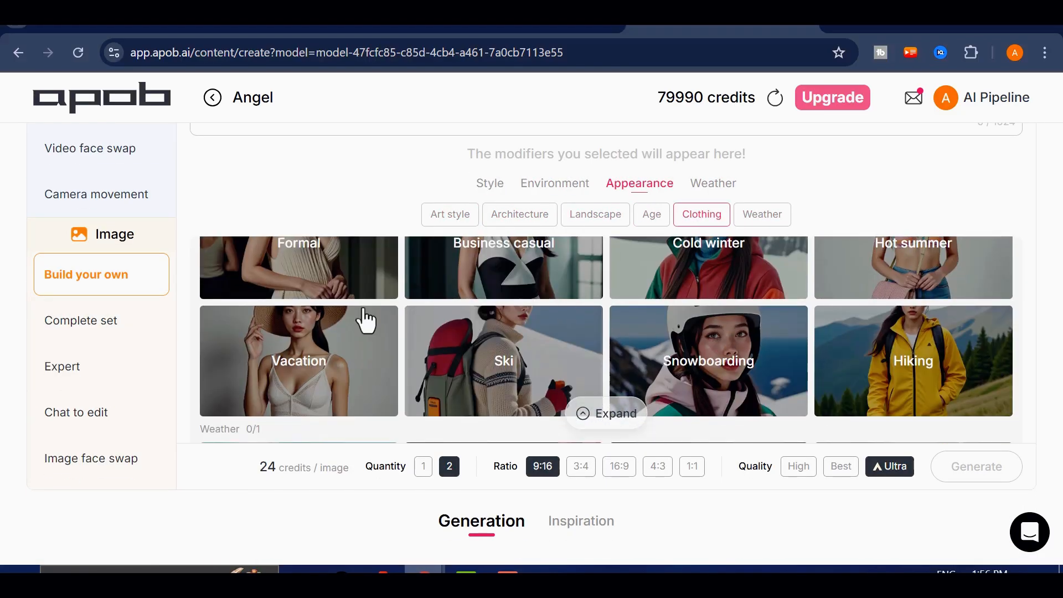
scroll(387, 318, up, 2)
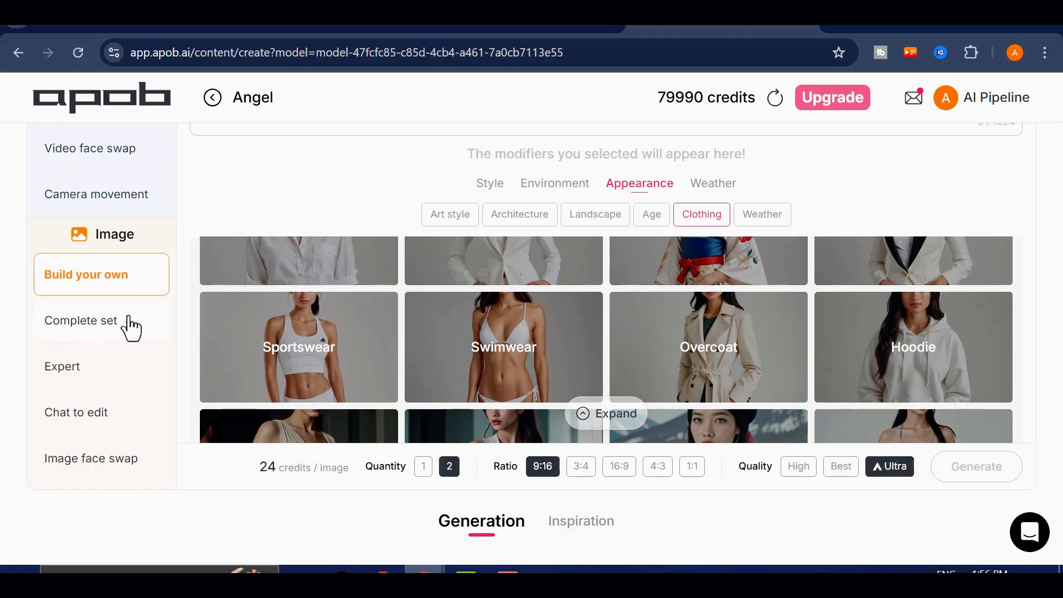
Switch image creation to Complete set and browse the ready-made sets
click(106, 335)
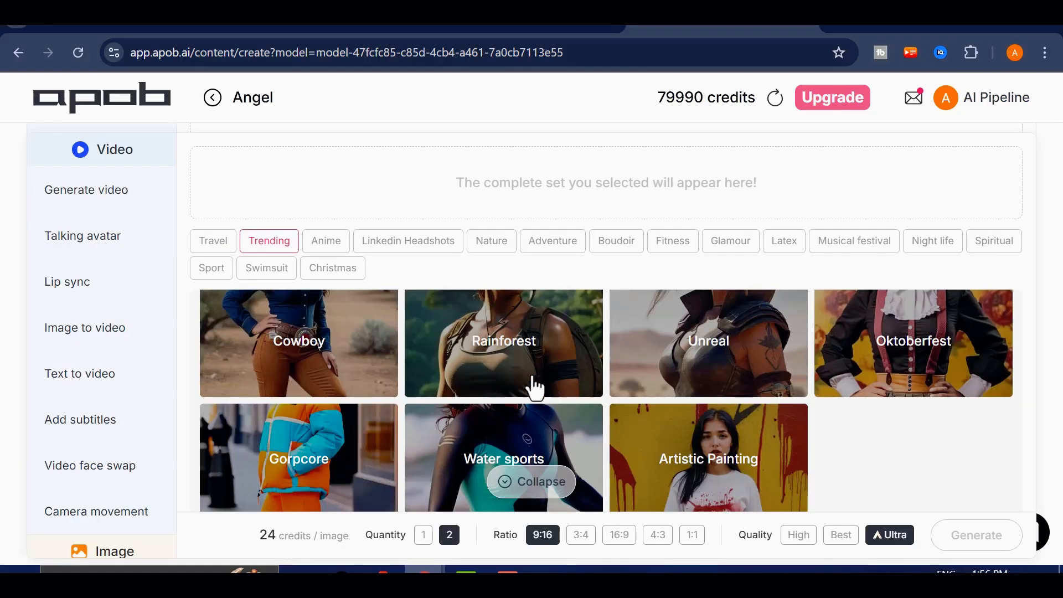
scroll(534, 381, down, 2)
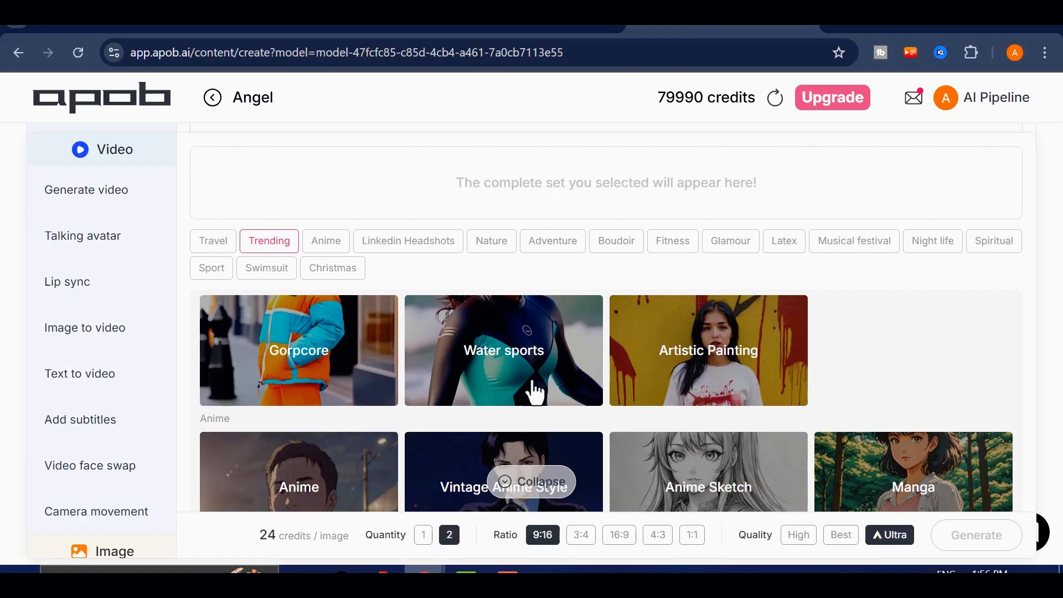
scroll(534, 382, up, 4)
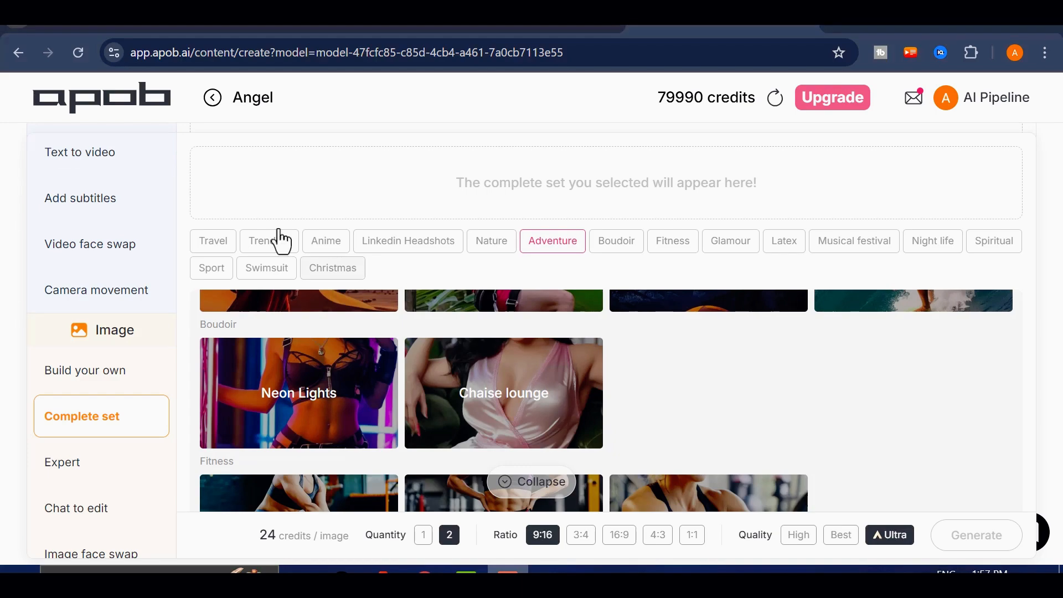
Try the Chaise lounge set from Boudoir and the Surfing set from Adventure
click(505, 377)
scroll(515, 393, up, 2)
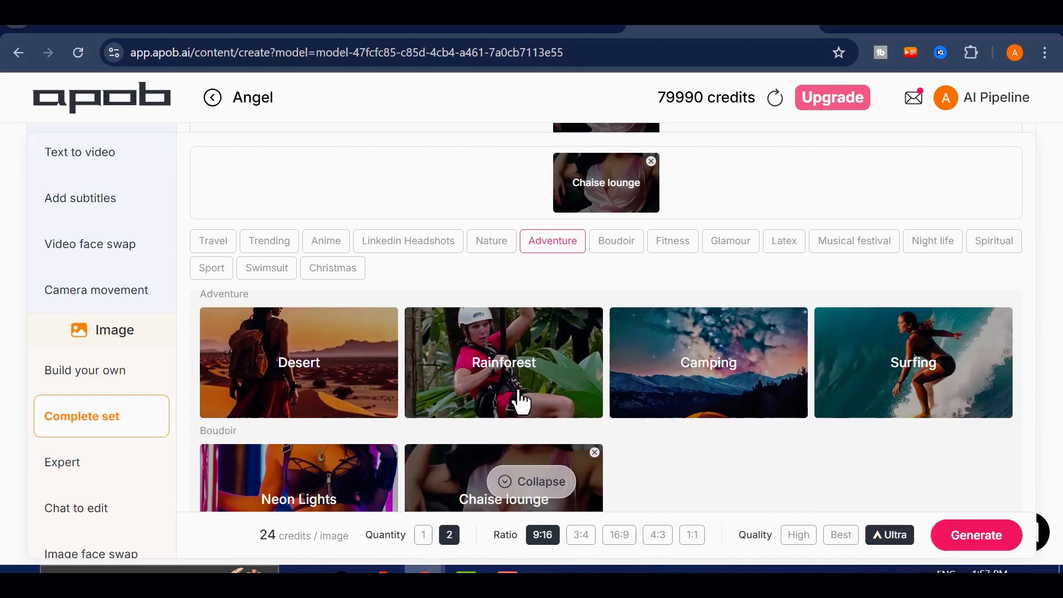
scroll(523, 399, up, 2)
scroll(526, 399, down, 2)
click(880, 363)
scroll(495, 388, down, 2)
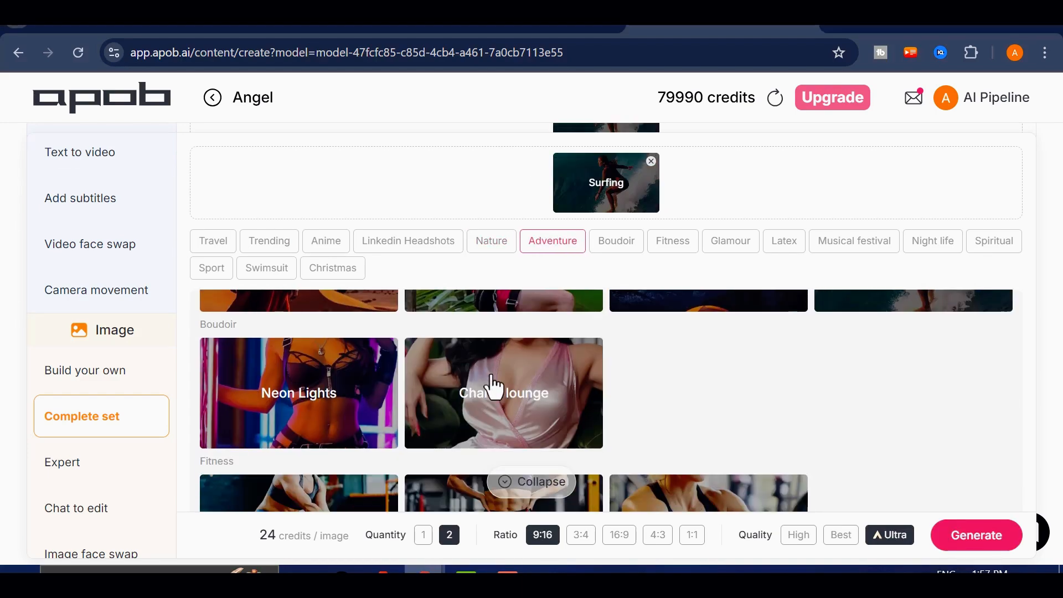
Select the Chaise lounge set and generate two images at 9:16 ratio in Ultra quality
click(494, 386)
scroll(755, 398, down, 6)
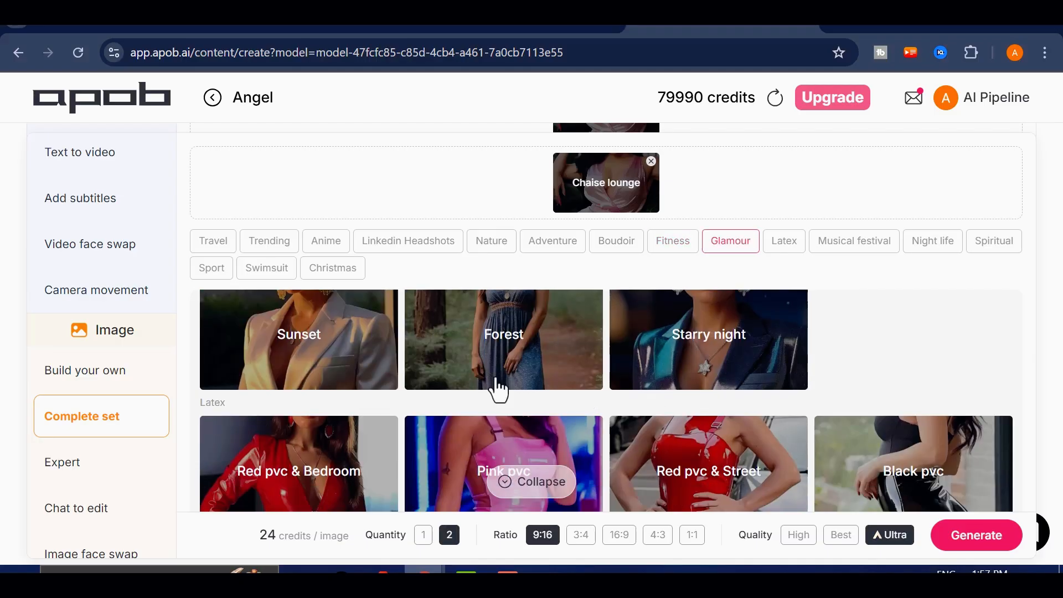
scroll(493, 340, up, 12)
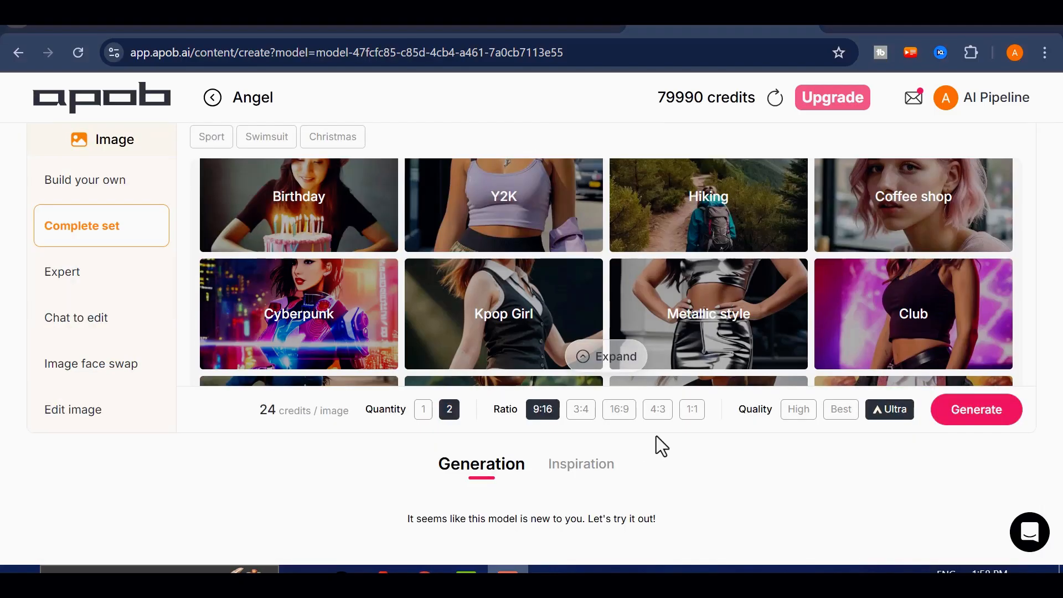
scroll(658, 437, up, 2)
scroll(885, 476, down, 2)
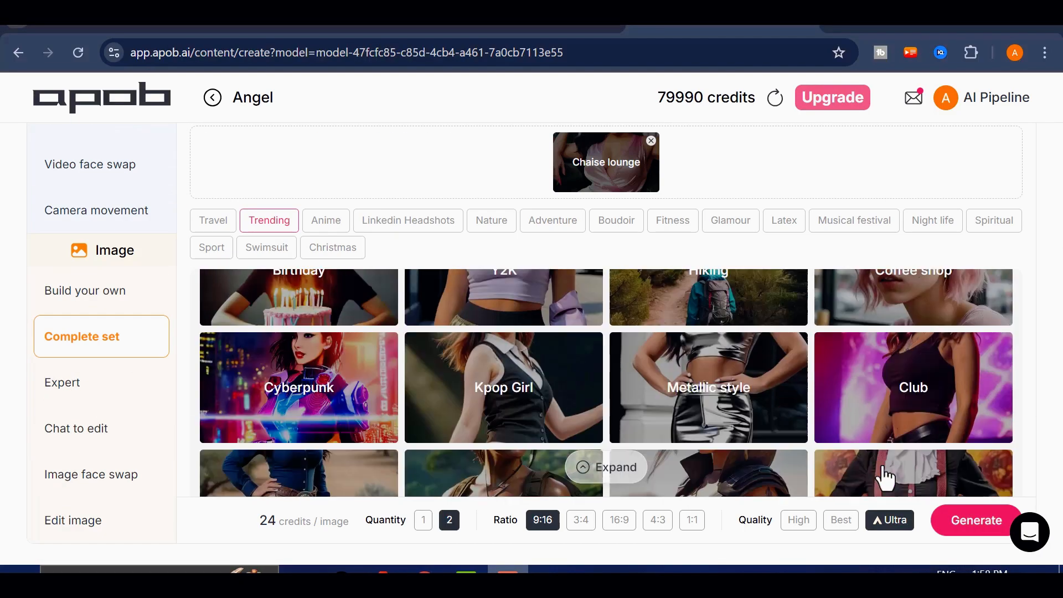
scroll(968, 465, down, 2)
click(968, 521)
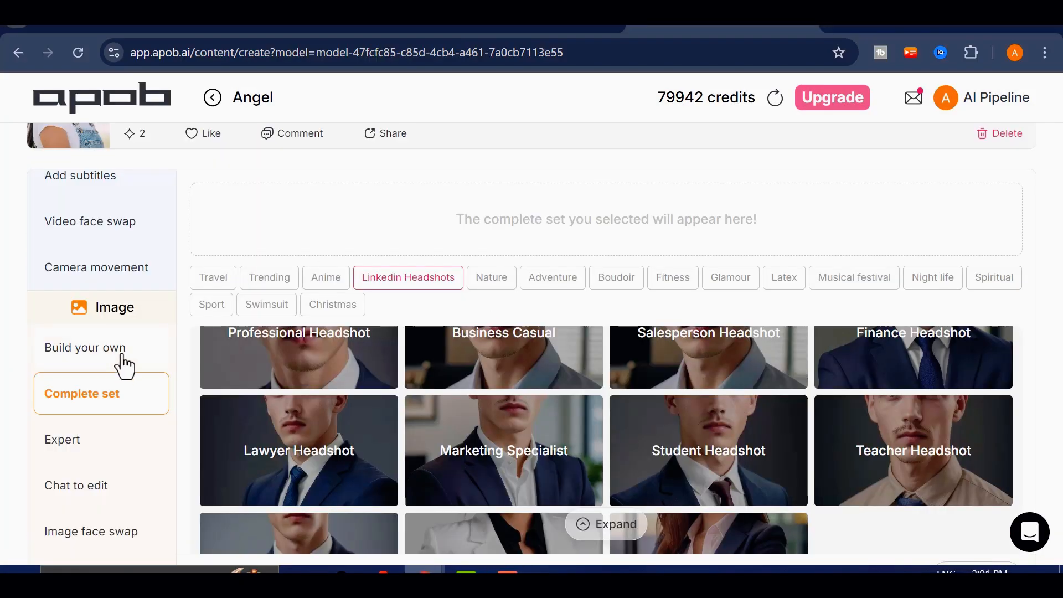
Switch to Build your own and paste the prompt describing a 25-year-old Latin American sunbather on a sun lounger in a vibrant turquoise bikini
click(123, 357)
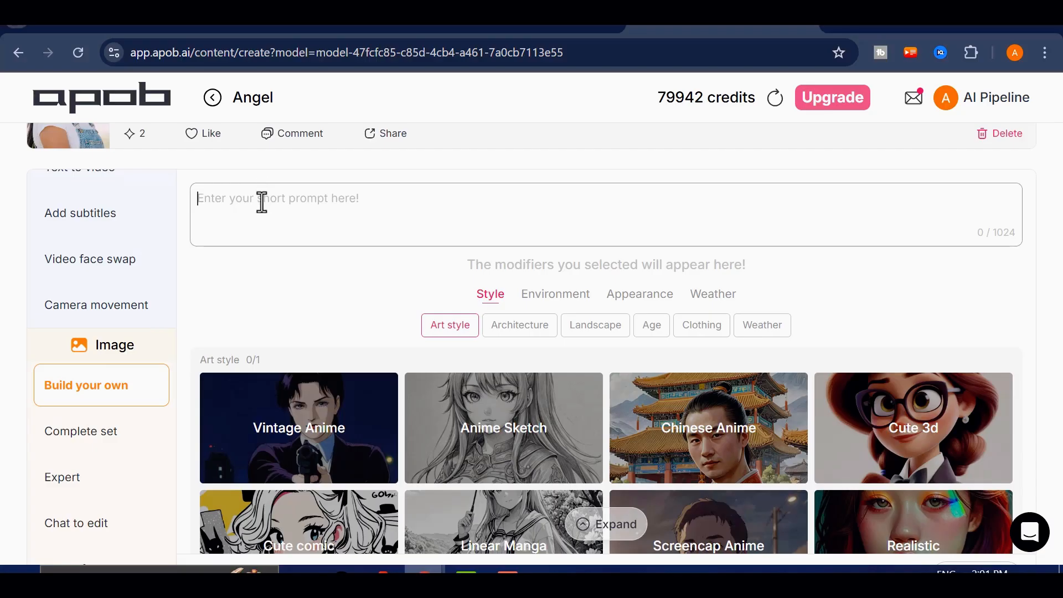
right_click(262, 202)
click(307, 370)
scroll(510, 230, up, 2)
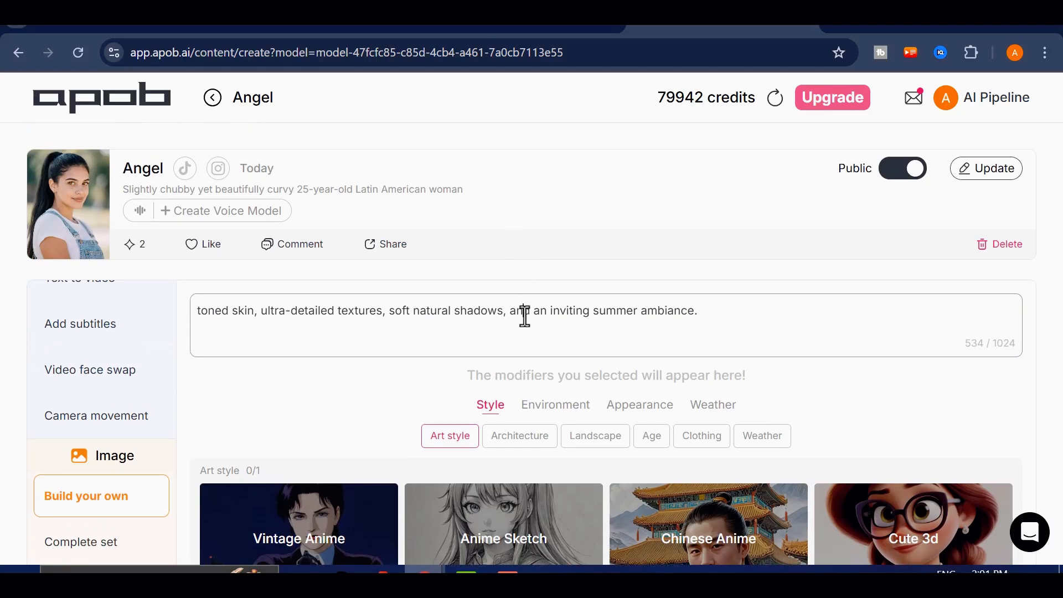
scroll(505, 316, up, 3)
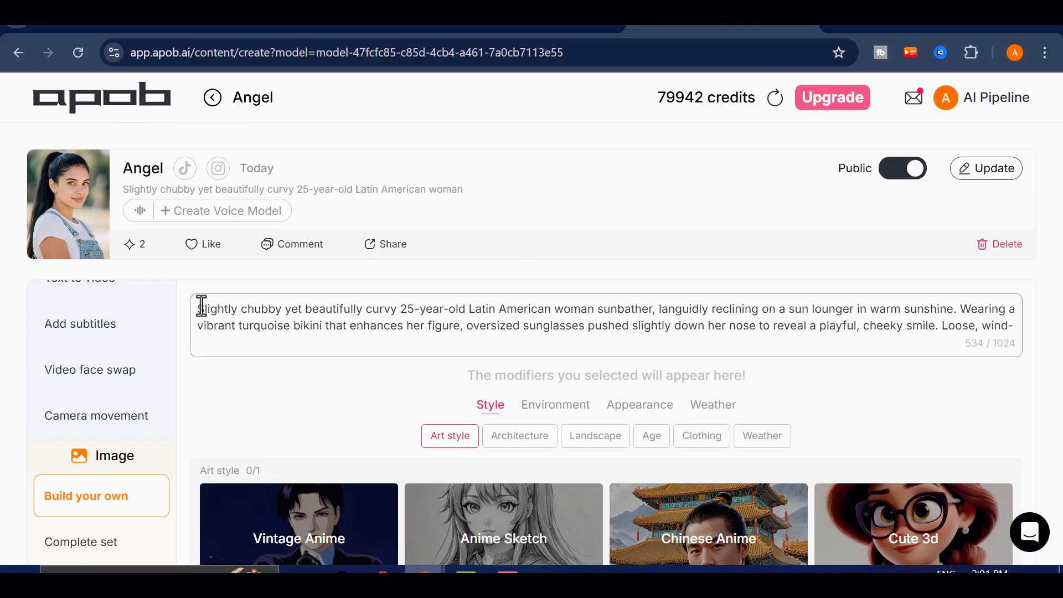
Read through the pasted image prompt from its opening description to its closing lighting details
drag(202, 309, 355, 317)
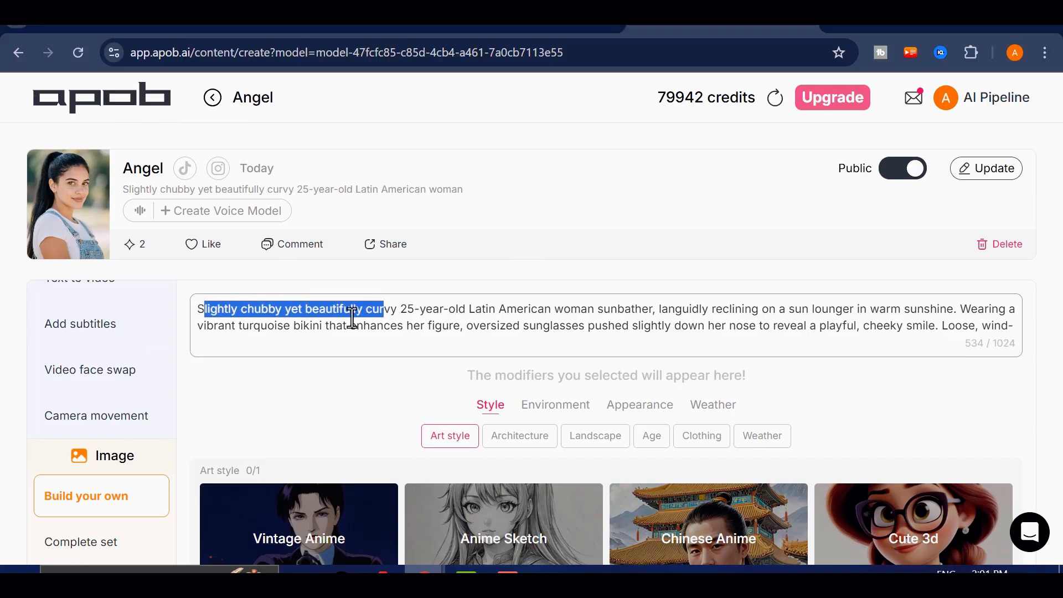
click(352, 314)
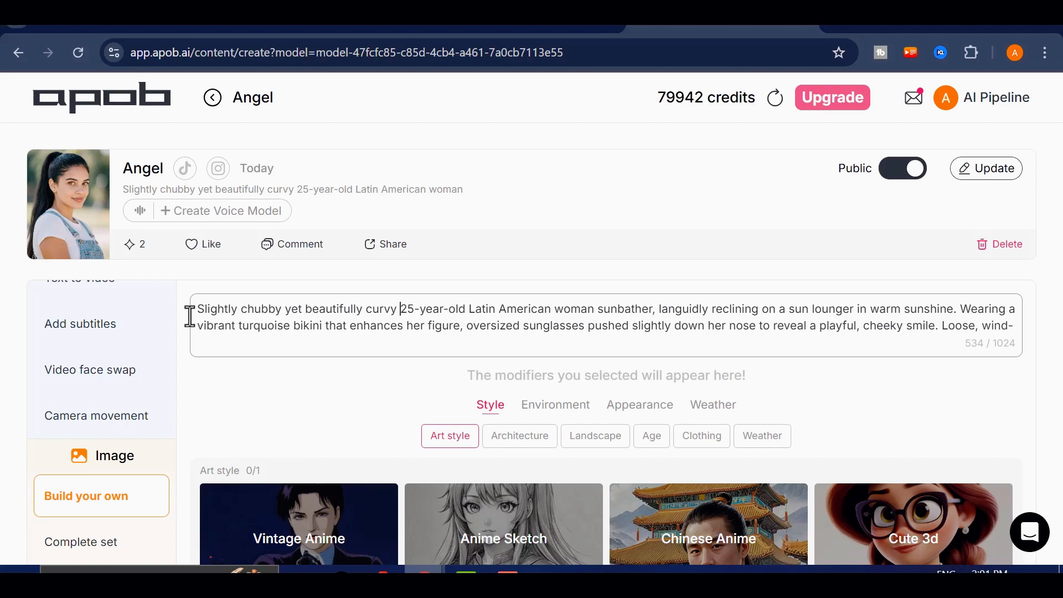
drag(200, 309, 306, 325)
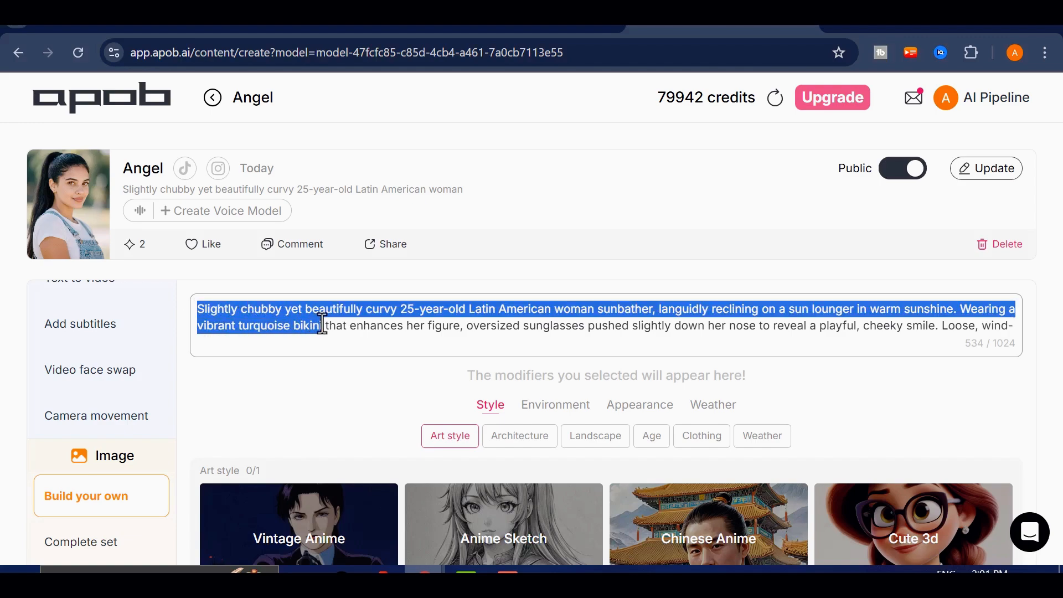
drag(384, 322, 727, 320)
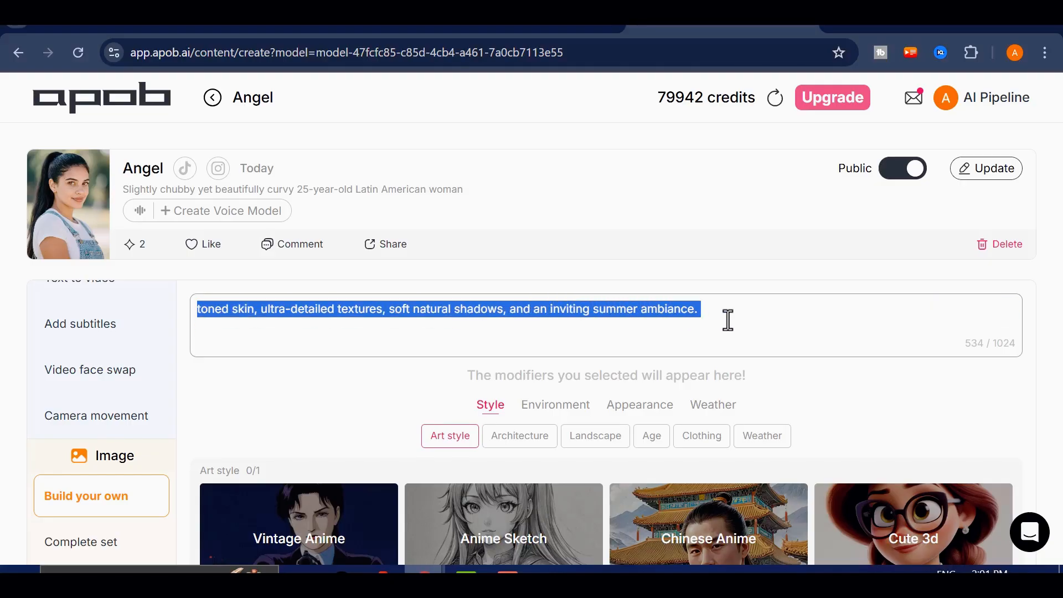
scroll(586, 317, up, 2)
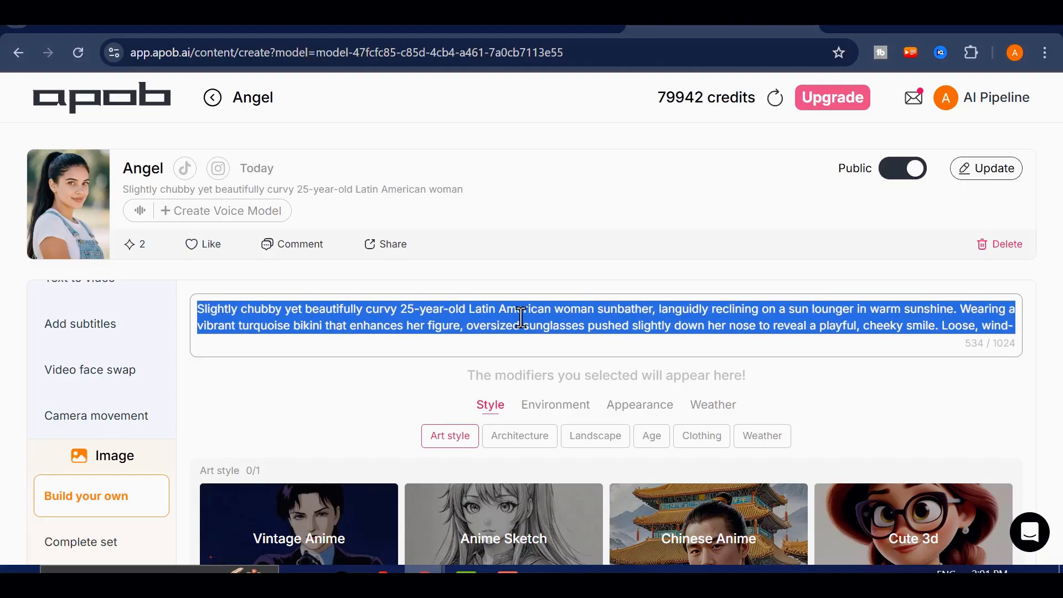
click(604, 322)
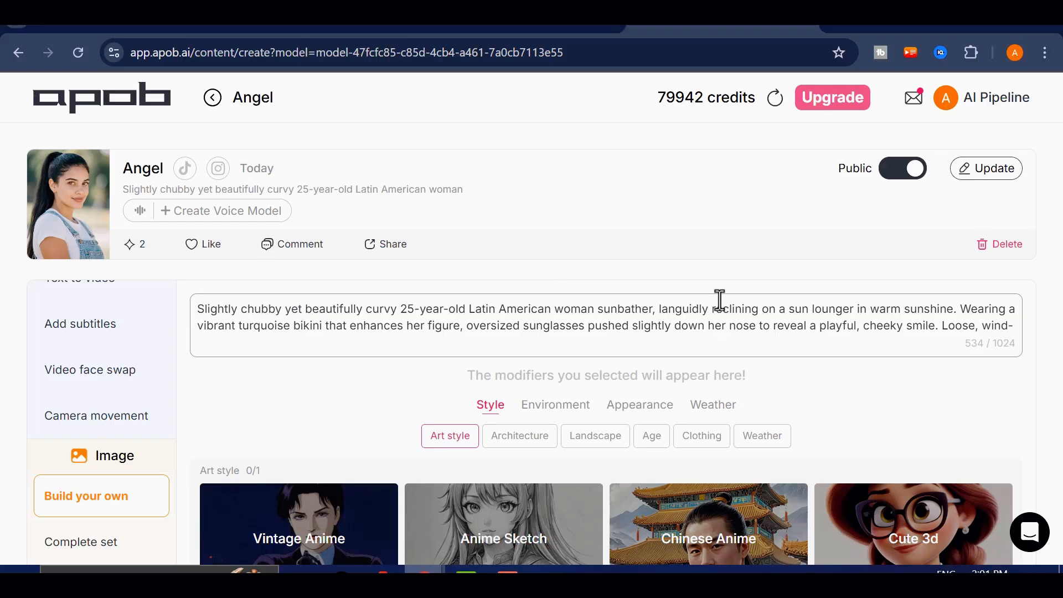
Turn off public visibility for the Angel model and review the full image prompt once more
click(900, 176)
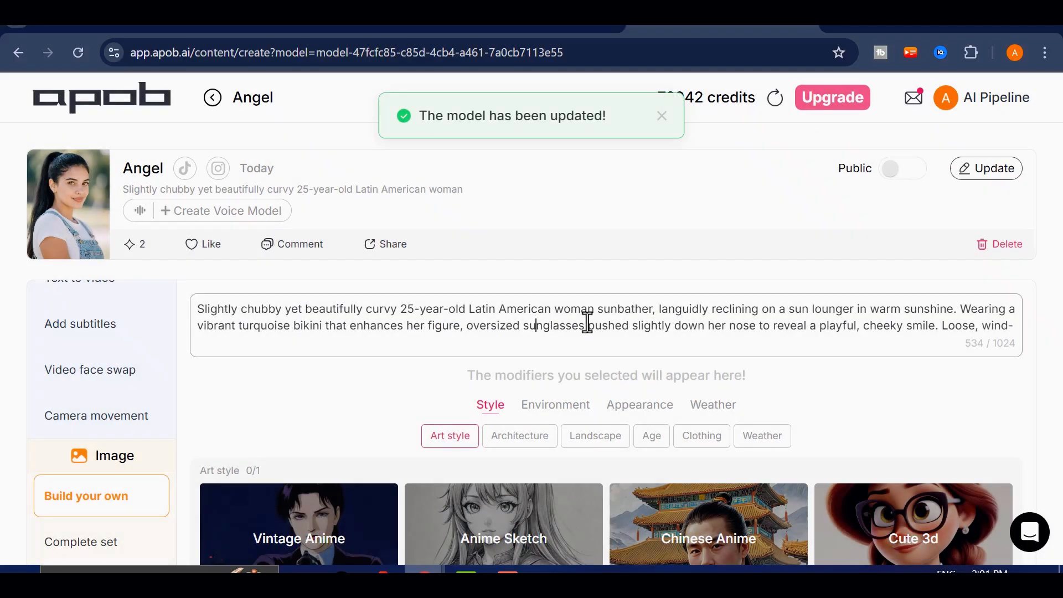
scroll(557, 321, down, 3)
scroll(558, 321, up, 3)
triple_click(988, 322)
scroll(802, 324, down, 3)
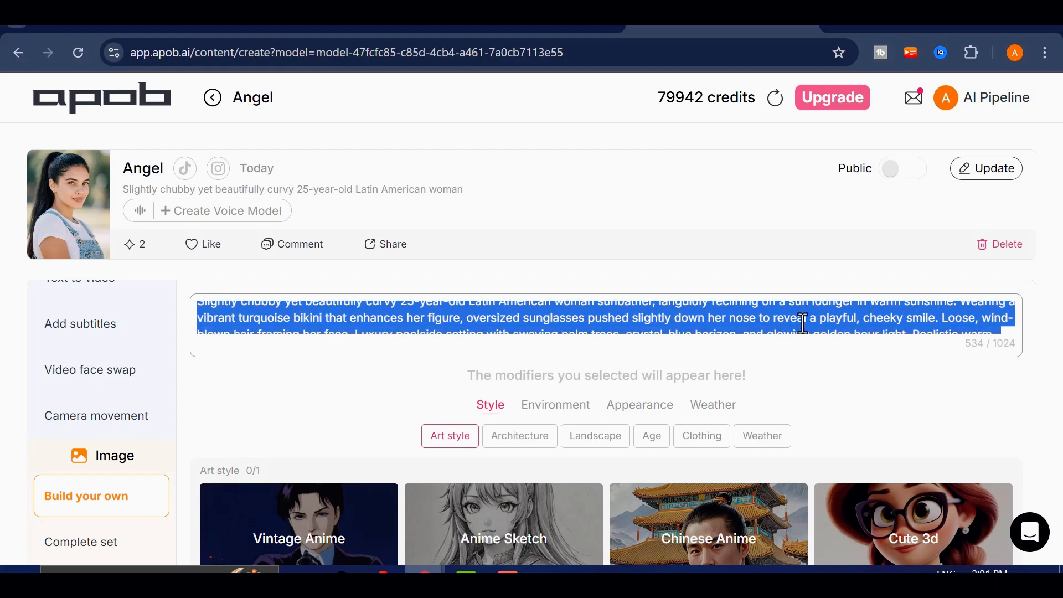
scroll(772, 330, up, 3)
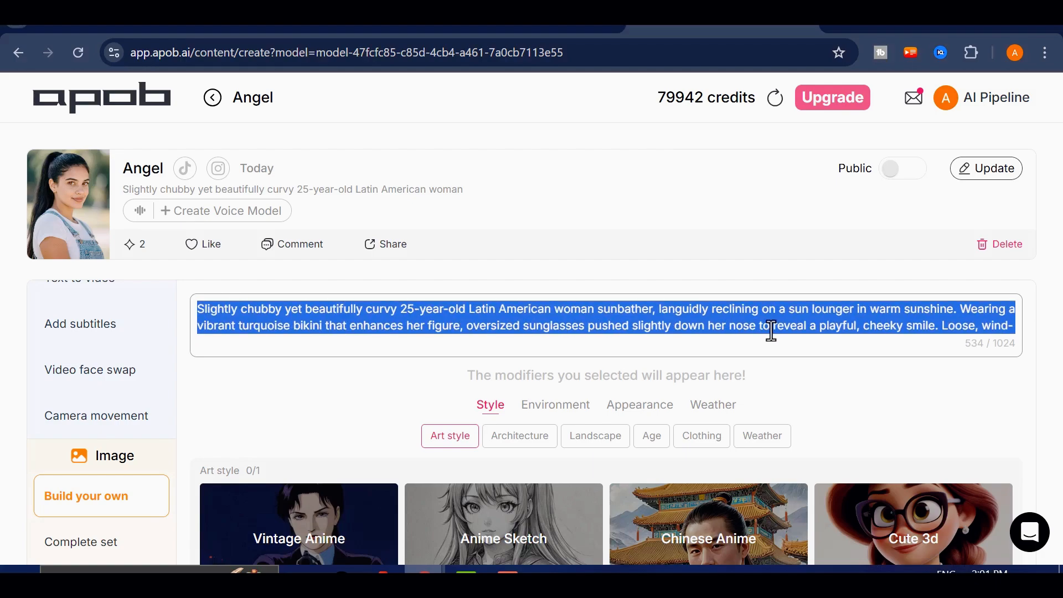
Add the Swimwear modifier to the pasted prompt and generate two images at 9:16 ratio in Ultra quality
click(785, 326)
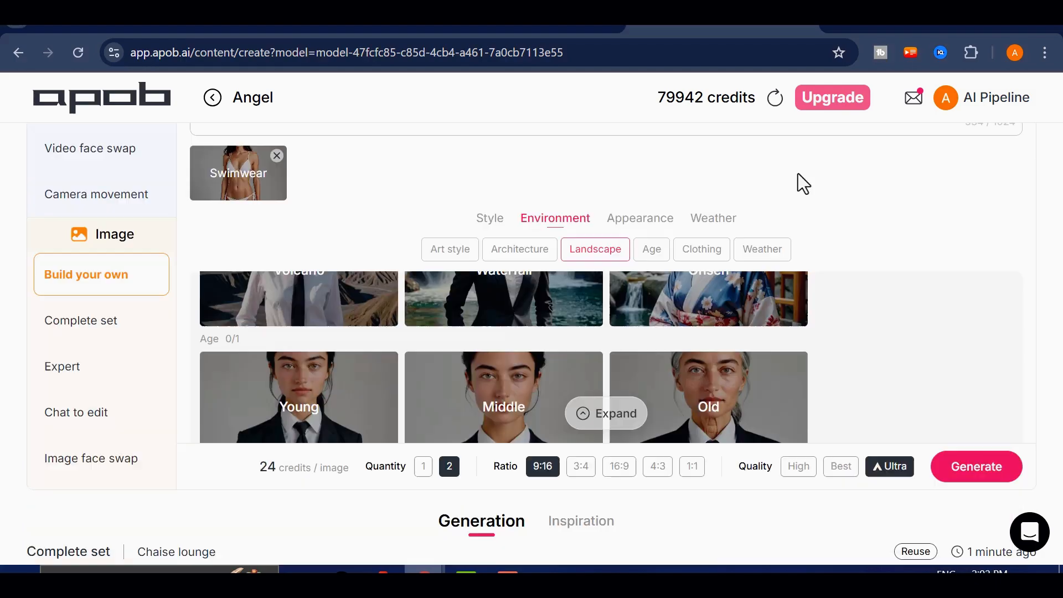
scroll(719, 313, up, 2)
scroll(723, 288, down, 3)
scroll(729, 245, down, 1)
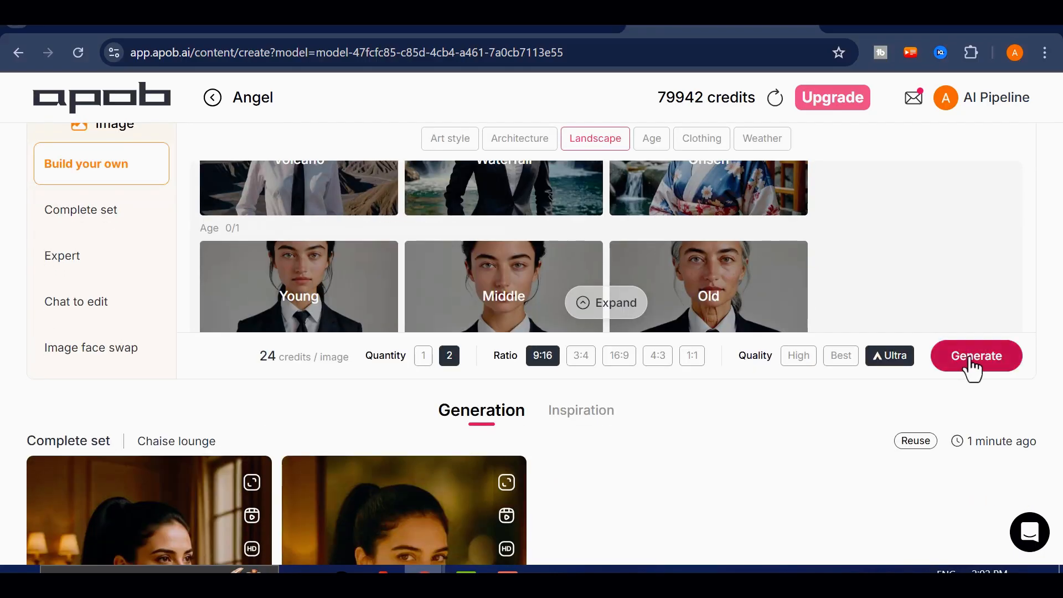
click(963, 361)
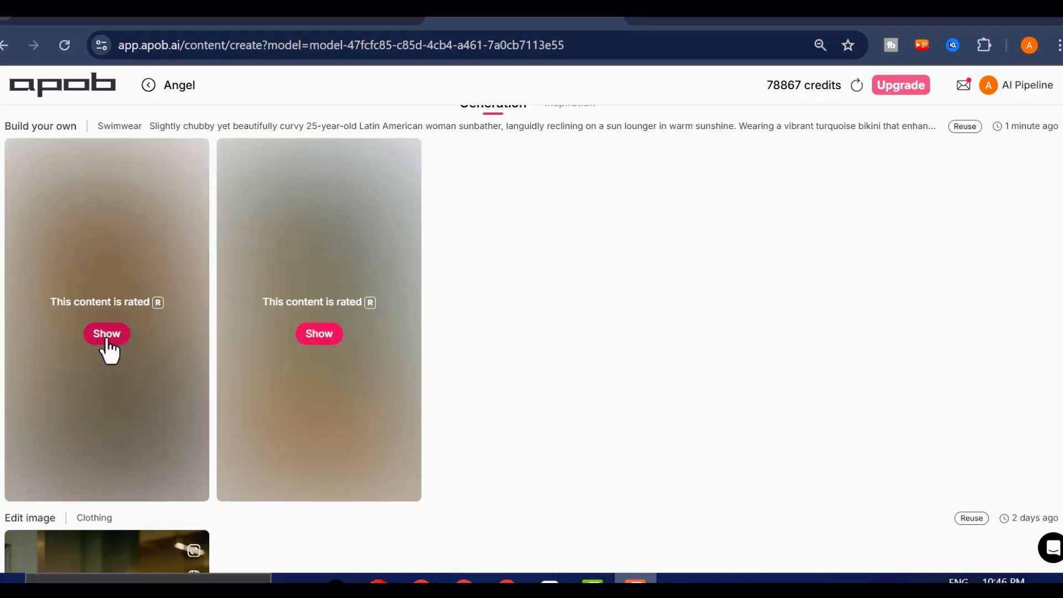
Reveal both hidden R-rated swimwear images and preview the one seated by the pool
click(105, 334)
click(323, 334)
click(294, 332)
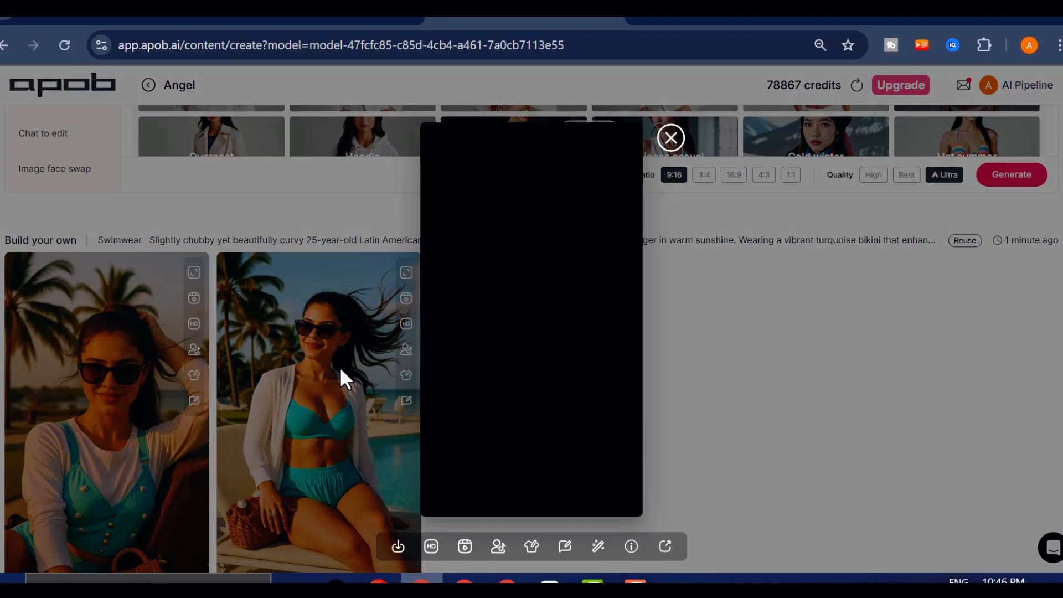
key(Escape)
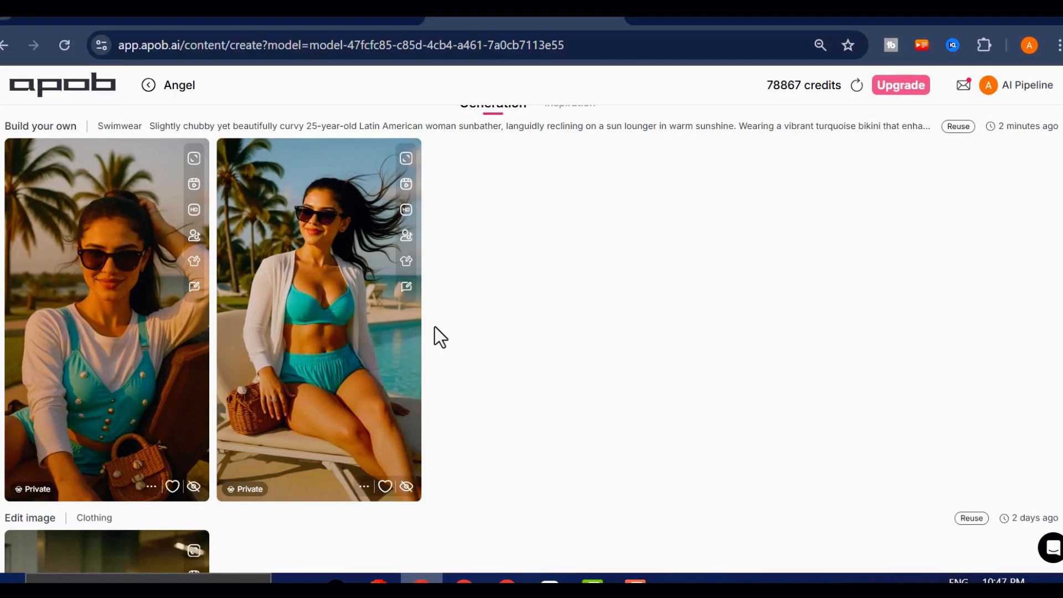
Download the poolside swimwear image and generate its enlarged HD version, accepting the credit cost
click(304, 339)
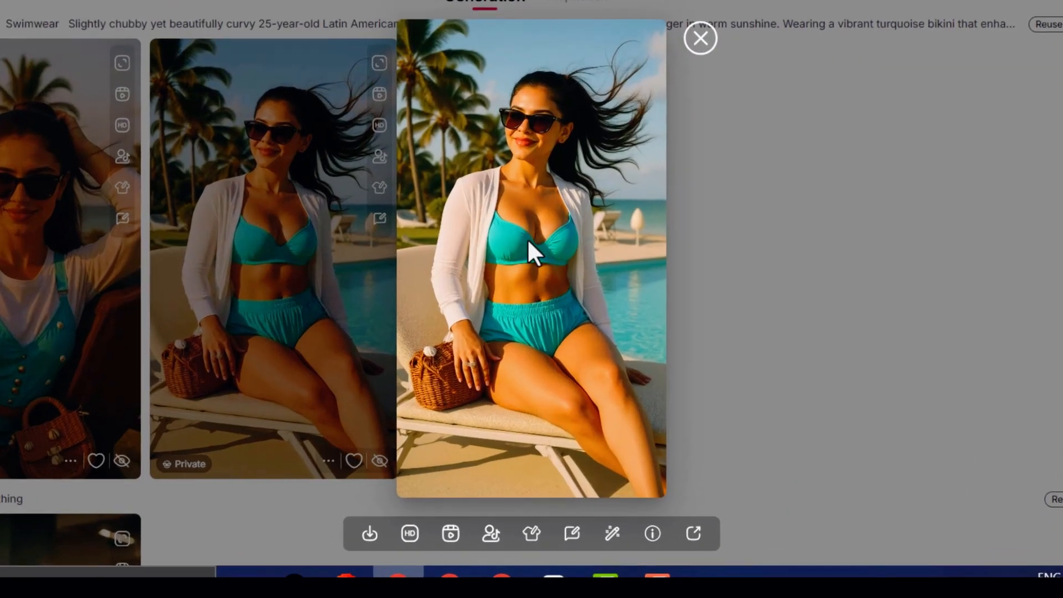
click(369, 533)
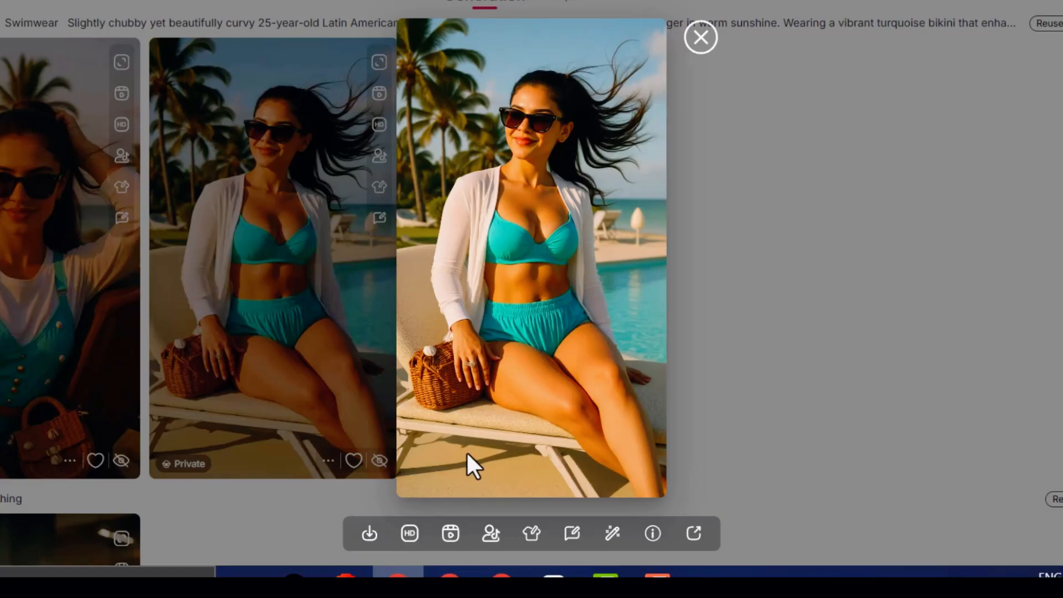
click(410, 532)
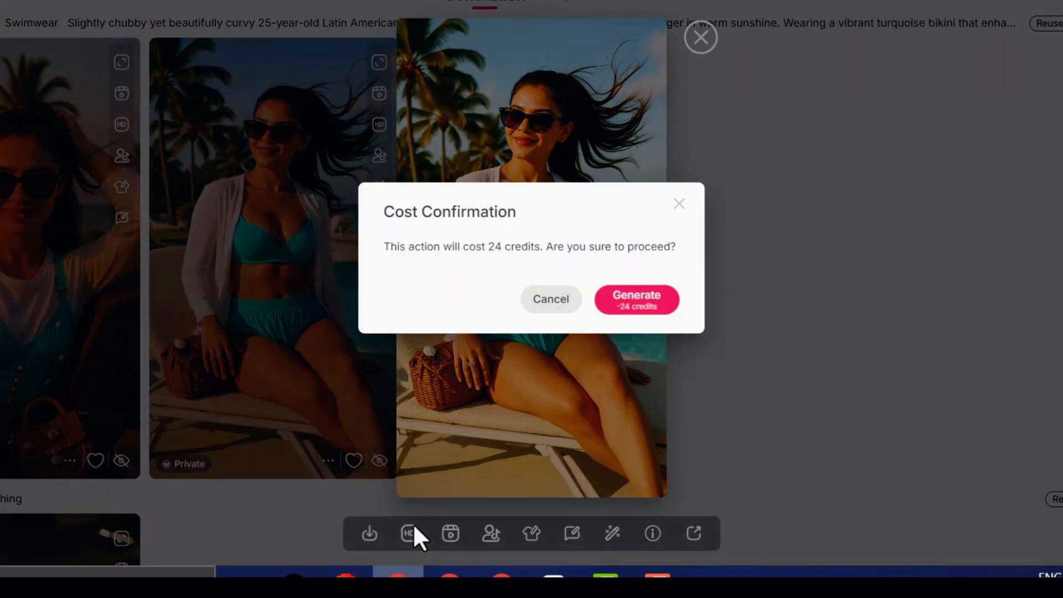
click(638, 297)
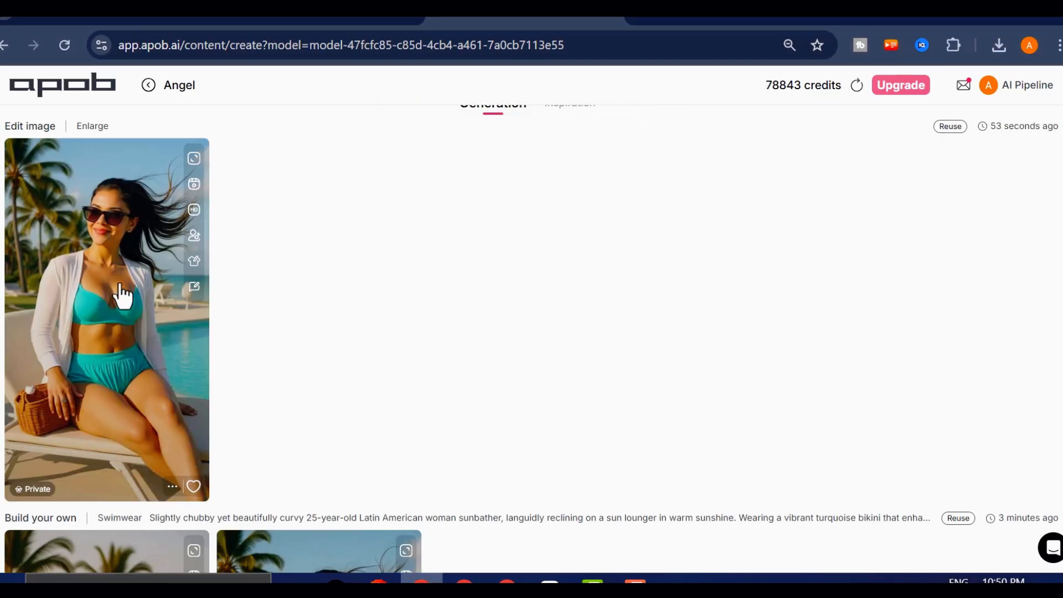
Send the enlarged poolside image to Image to video with the description "She smiles as the camera while adjusting her hair in the windy environment"
click(123, 295)
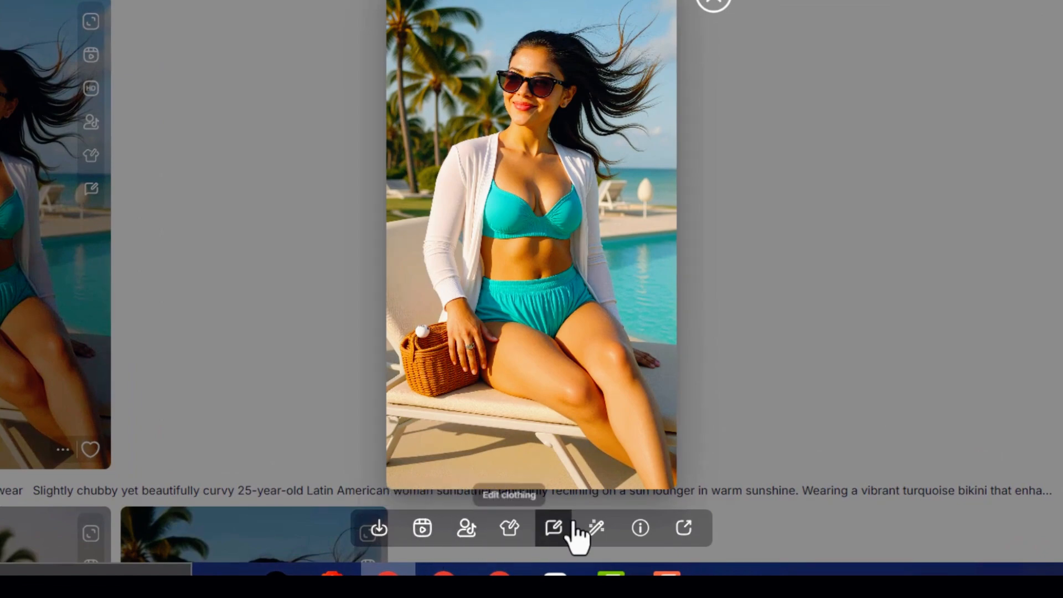
click(423, 527)
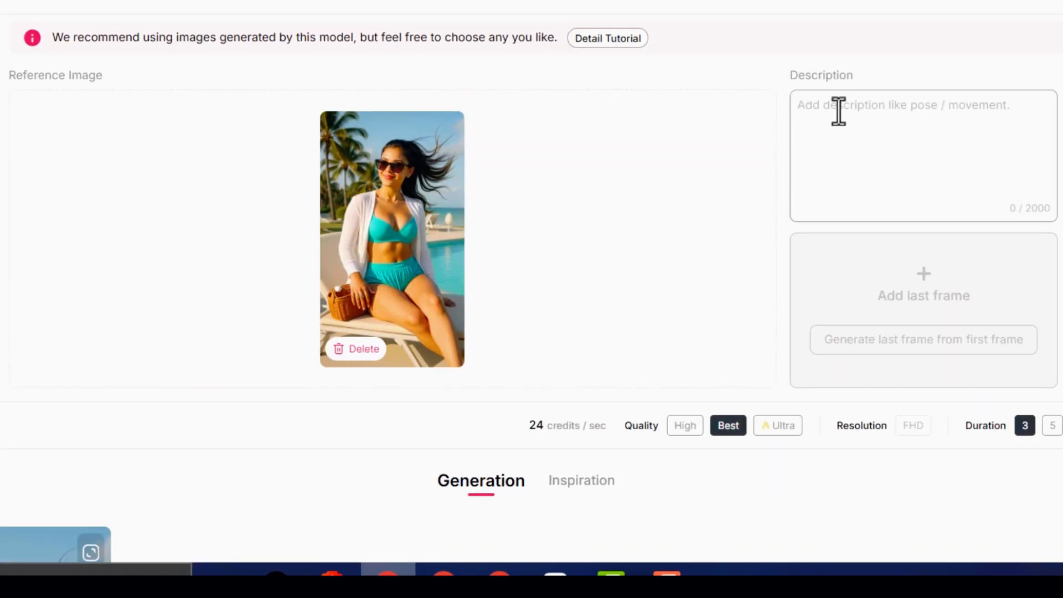
text(SHE)
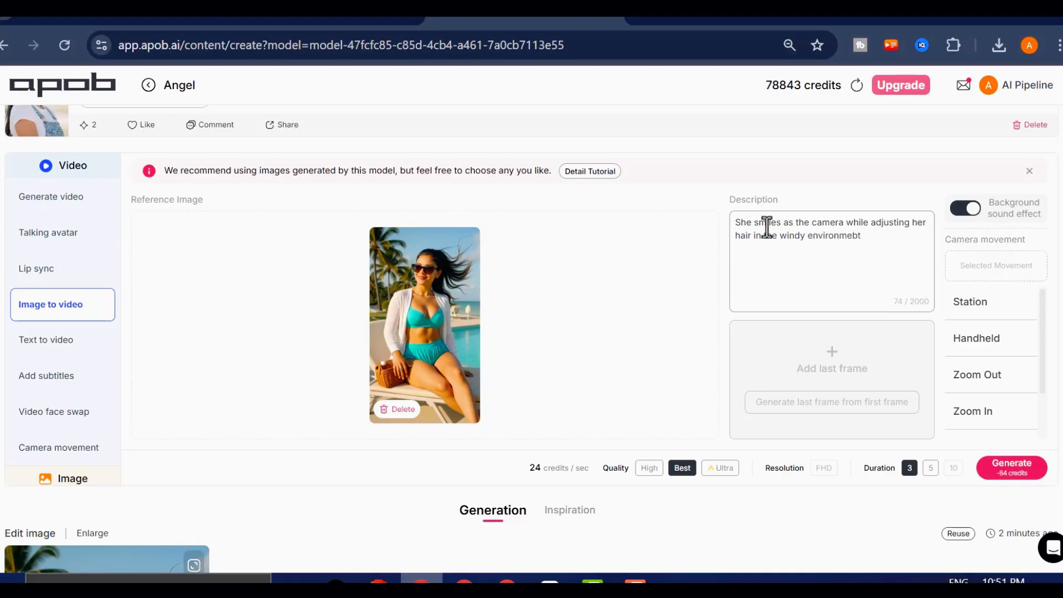
drag(878, 237, 729, 218)
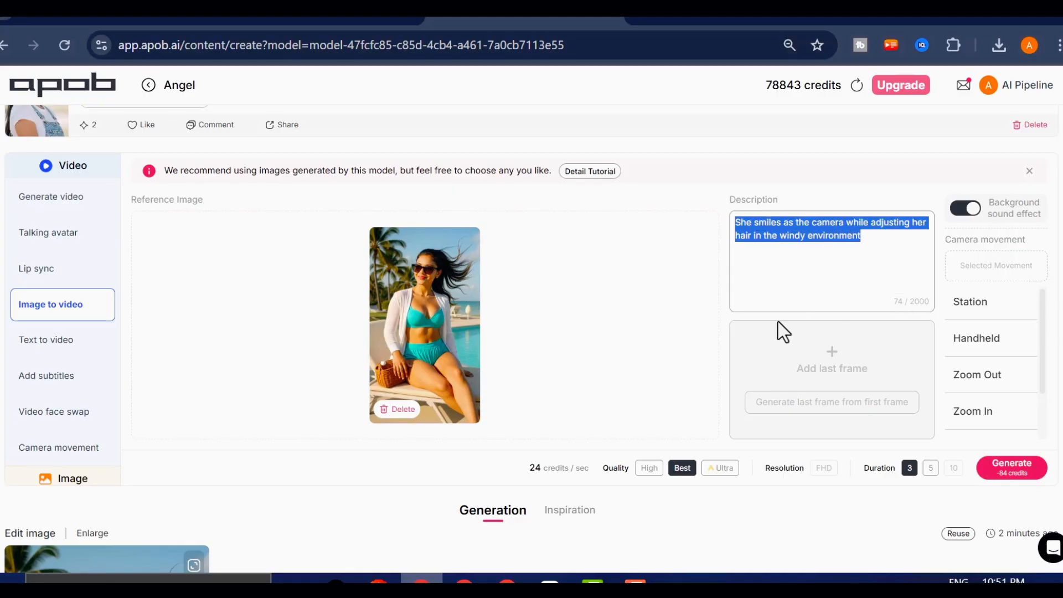
Generate the video in Ultra quality at FHD resolution and 5 seconds' duration, with the background sound effect on
click(978, 210)
click(978, 211)
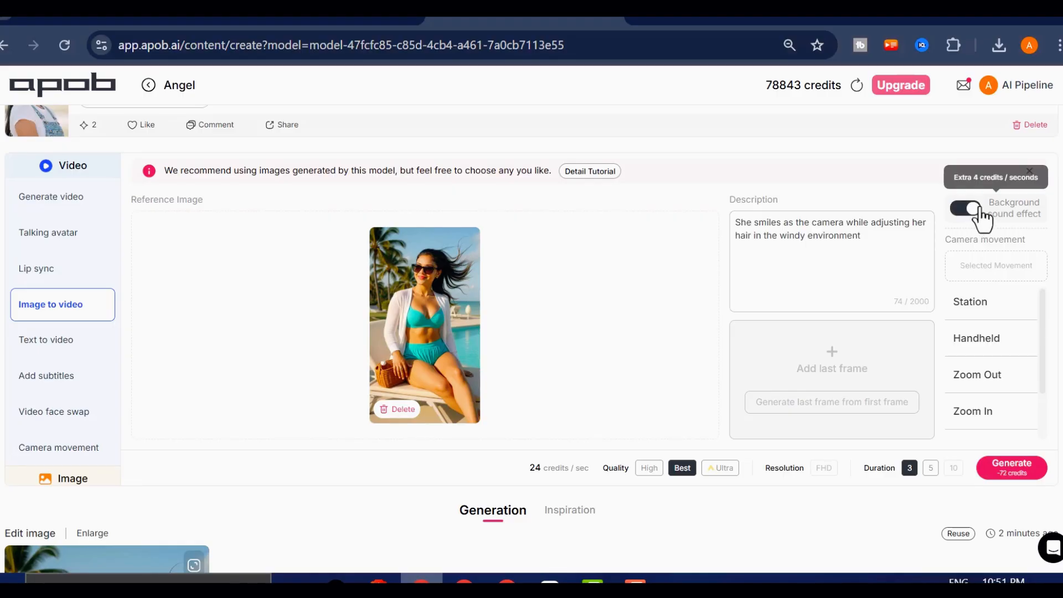
scroll(1025, 290, down, 2)
scroll(1023, 310, up, 2)
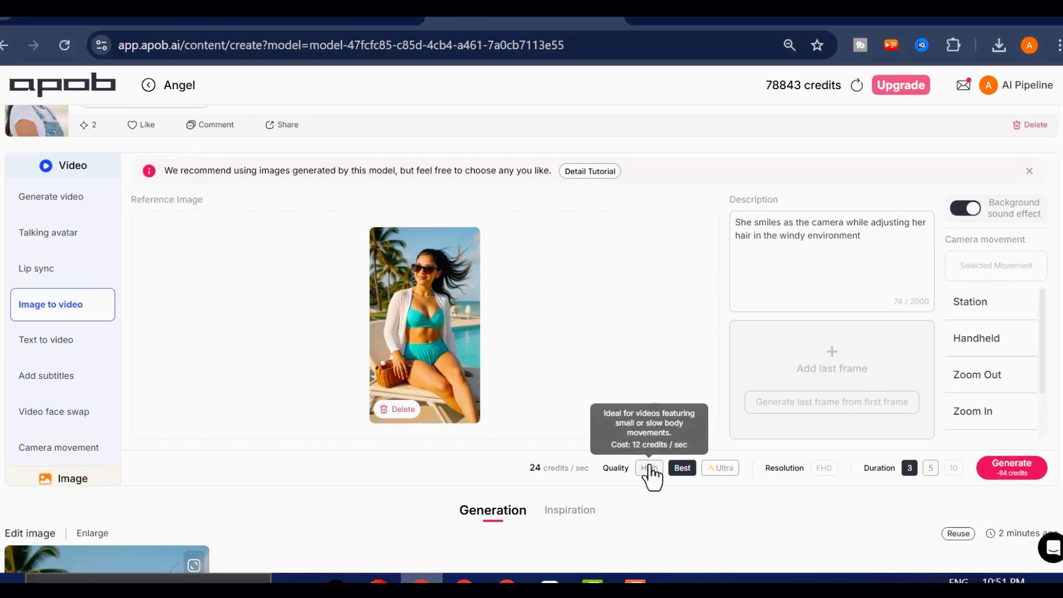
click(722, 469)
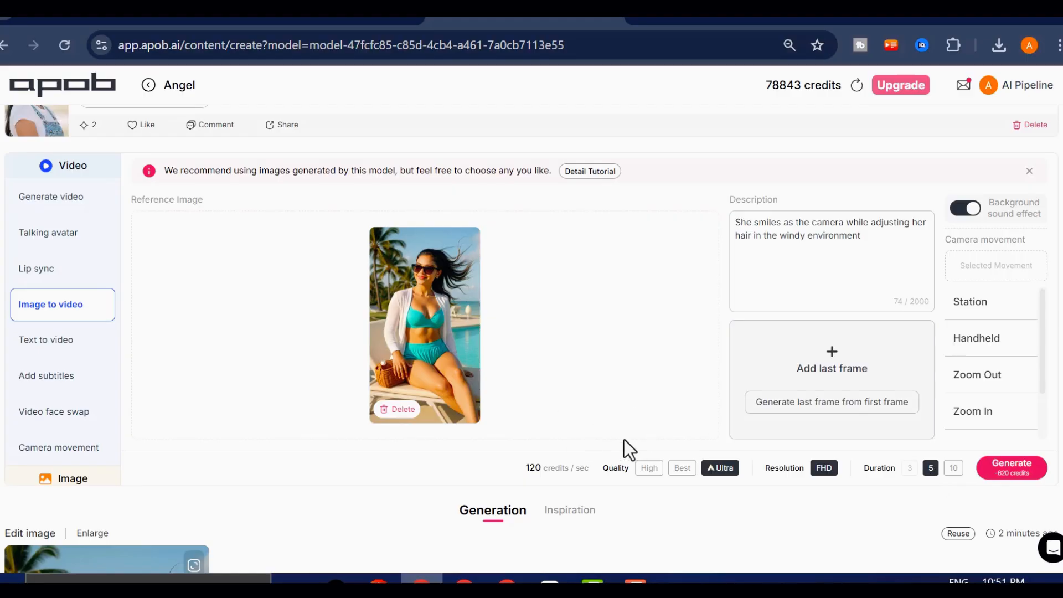
triple_click(806, 230)
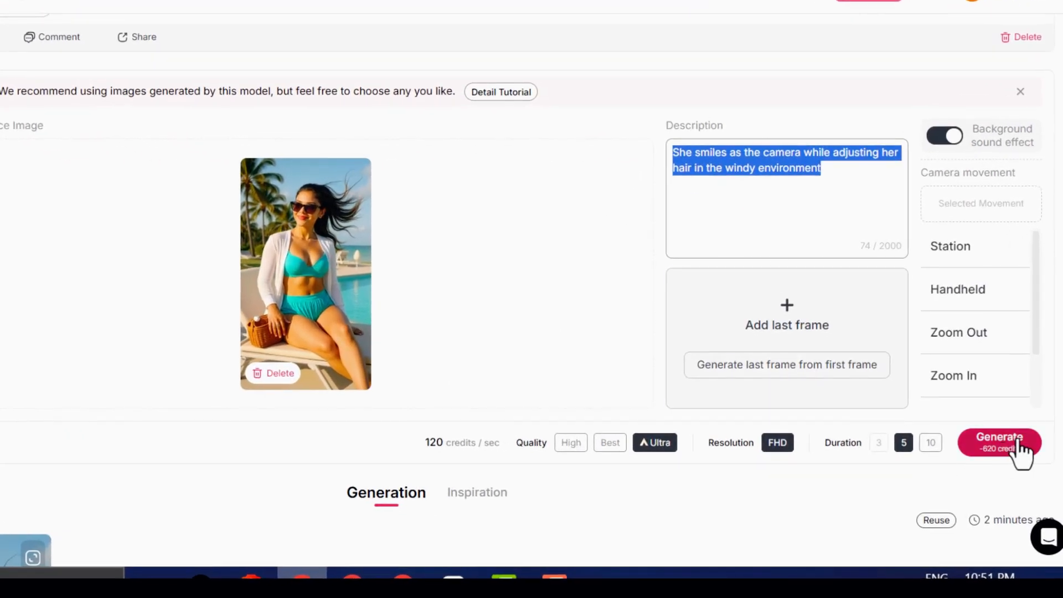
click(995, 451)
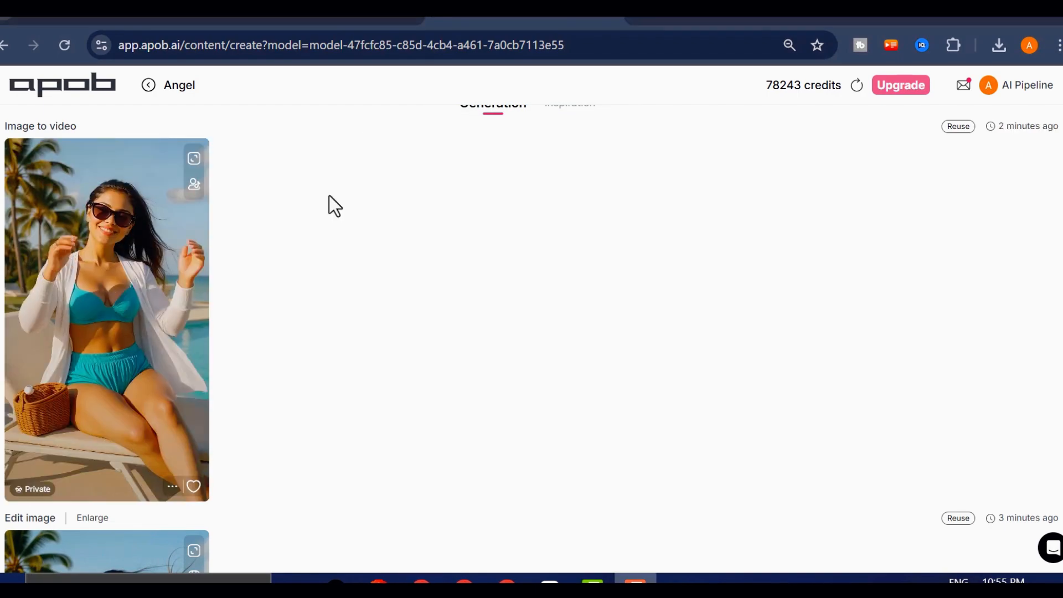
Send the generated poolside video to Lip sync and start generating audio for it
click(106, 308)
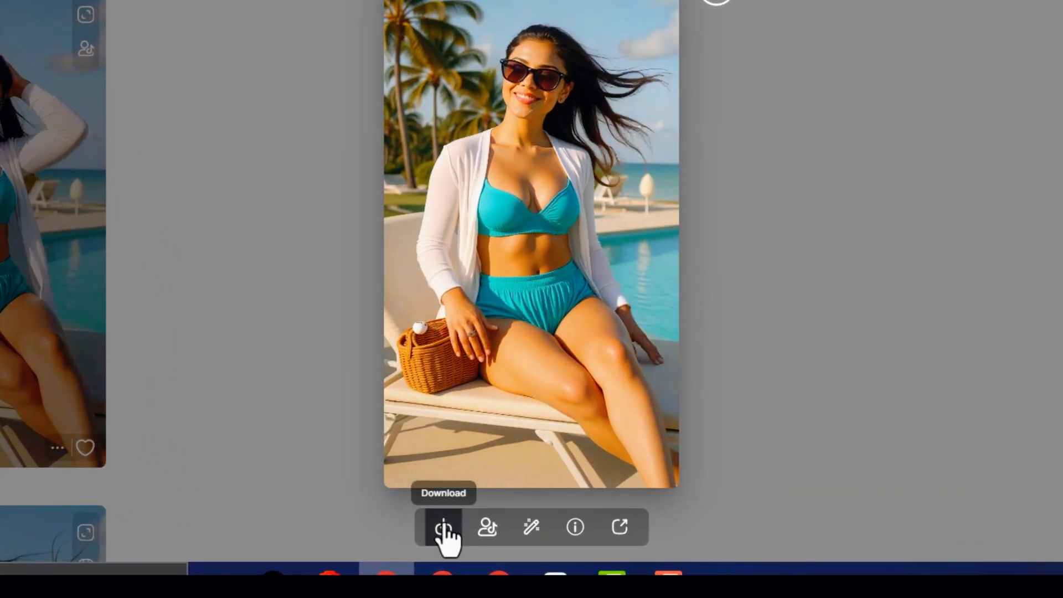
click(489, 527)
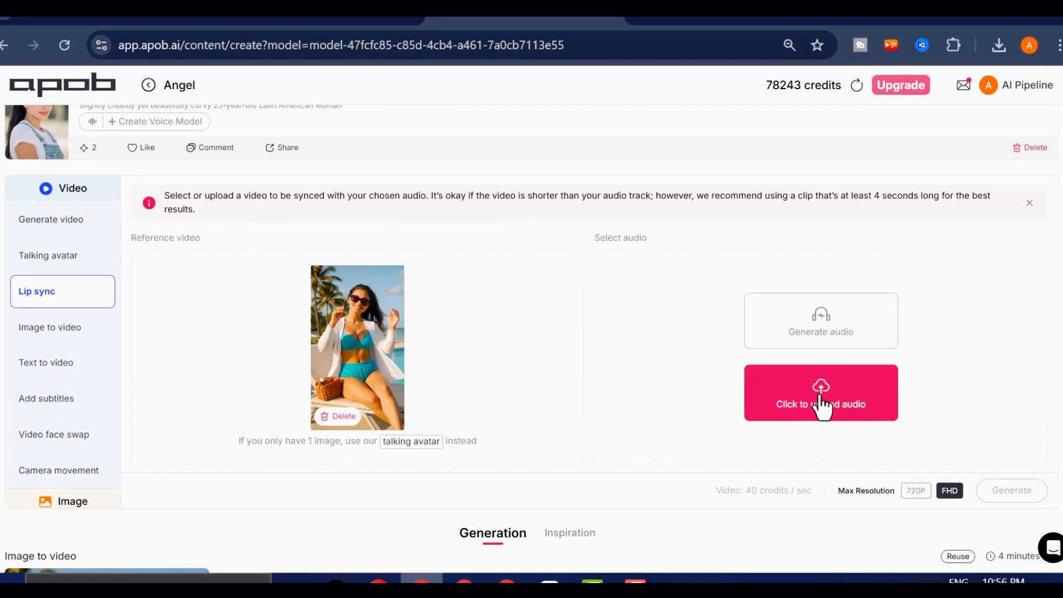
click(821, 334)
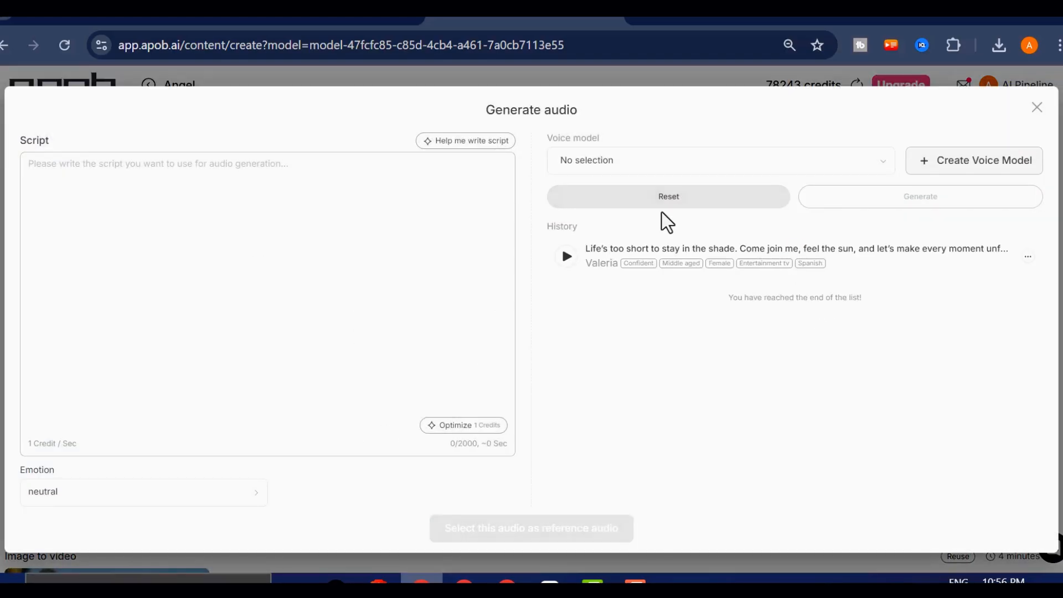
Listen to the Valeria and Sarah voice samples and choose Valeria as the voice model
click(881, 166)
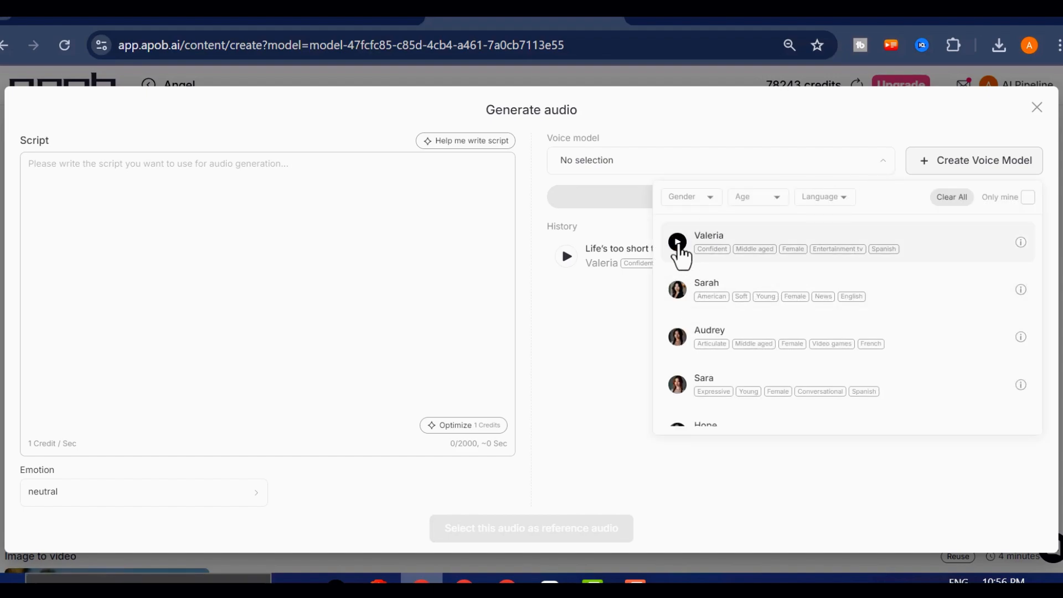
click(678, 248)
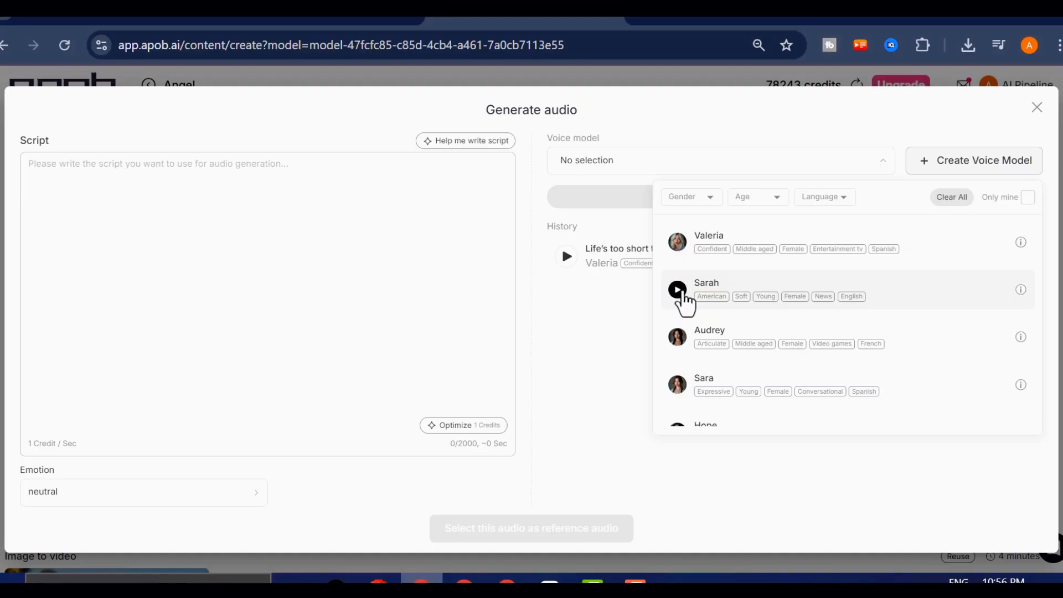
click(678, 292)
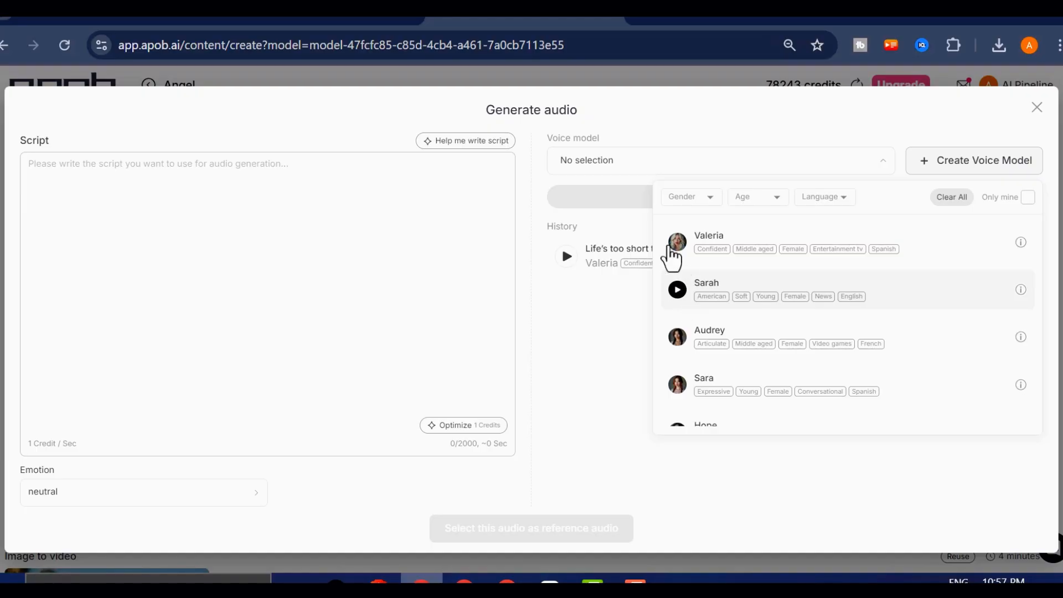
click(777, 244)
Paste the script "Life is too short, baby. Come join me, let's make every moment unforgettable.", choose an emotion, and generate the audio
right_click(131, 194)
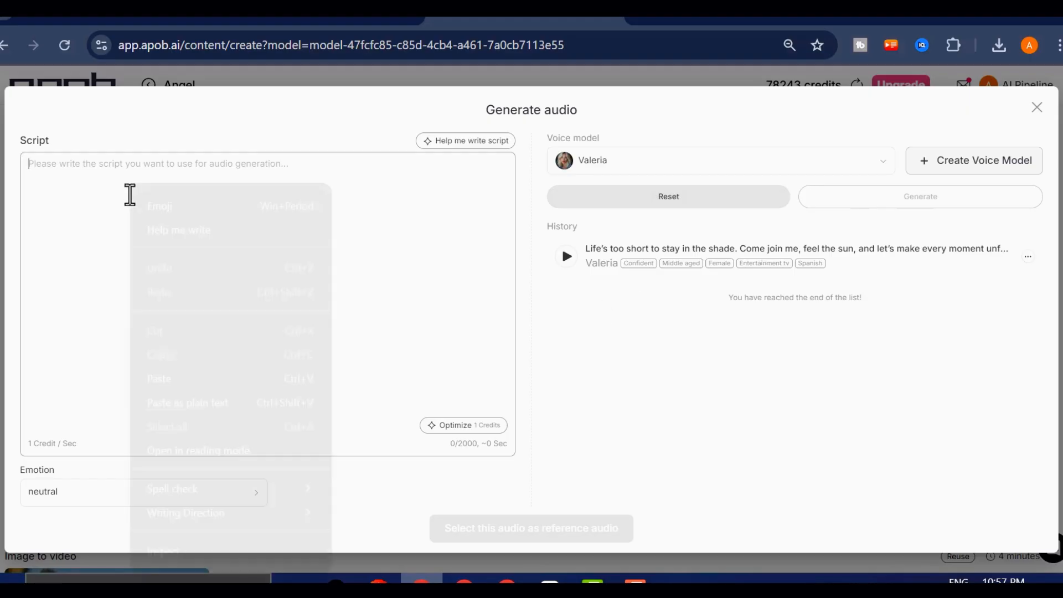
click(161, 307)
click(64, 492)
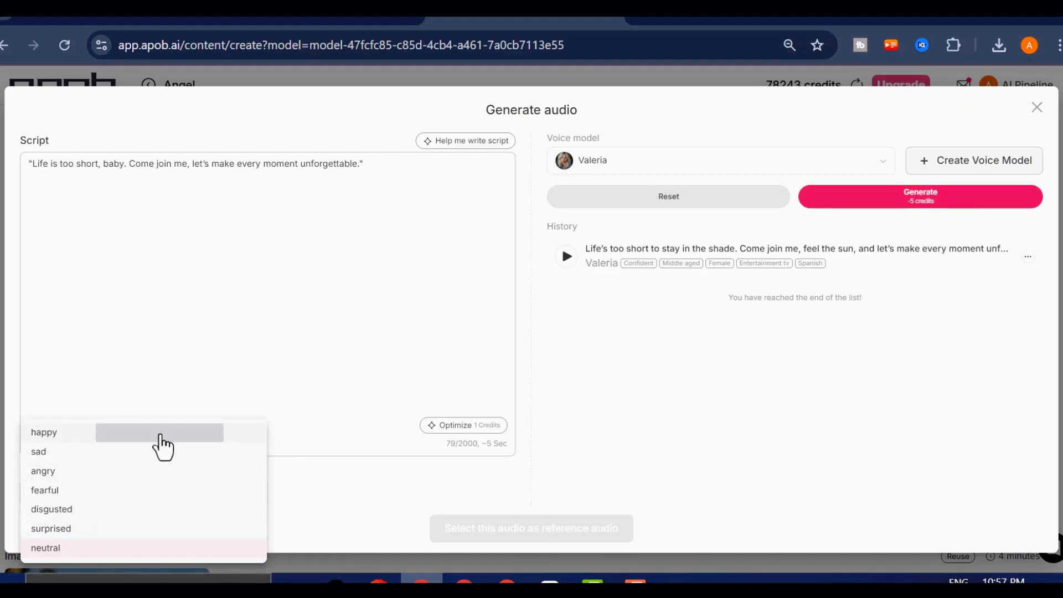
click(158, 451)
triple_click(393, 177)
click(926, 205)
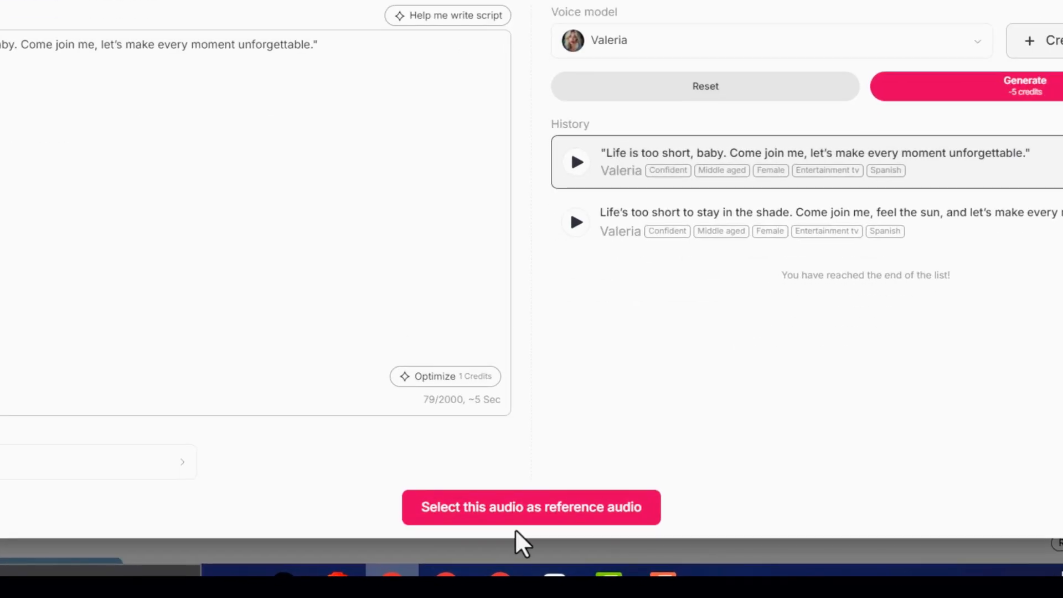
Generate the lip-sync video in FHD with the new audio as reference and download the finished video
click(531, 528)
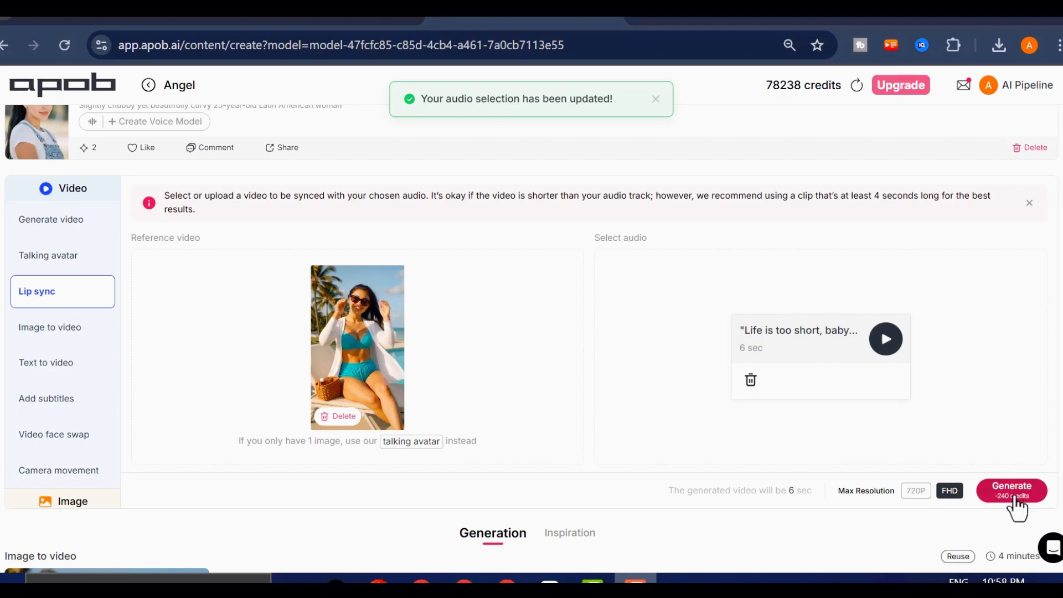
click(1010, 491)
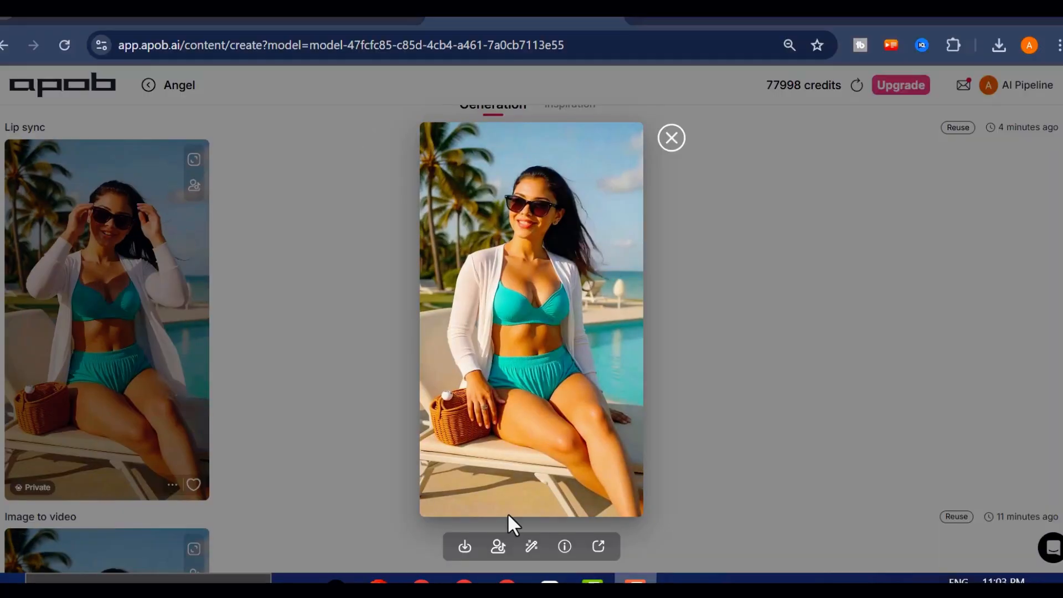
click(464, 548)
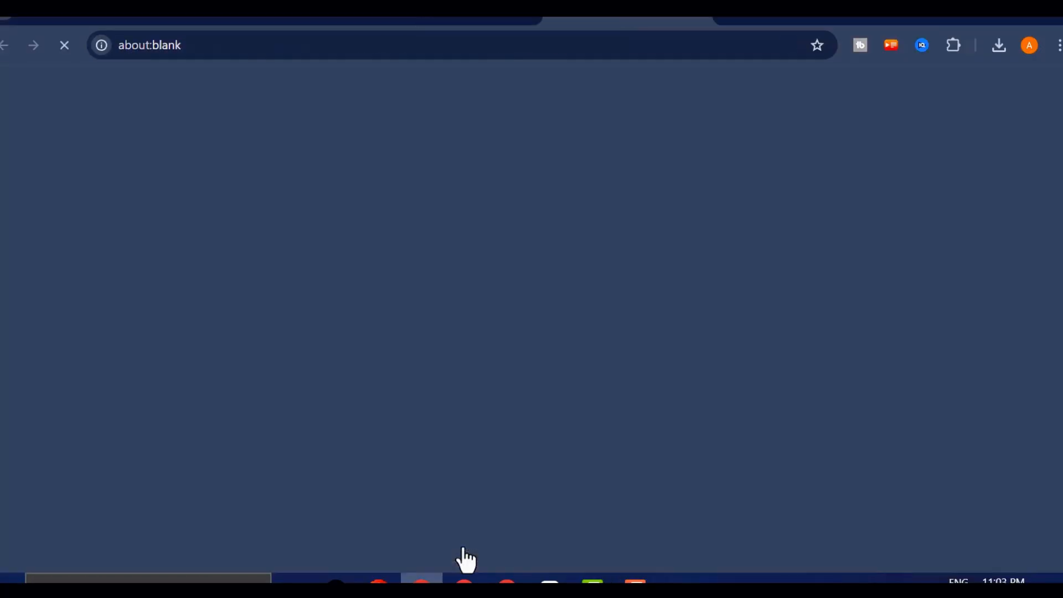
click(657, 240)
scroll(569, 321, down, 4)
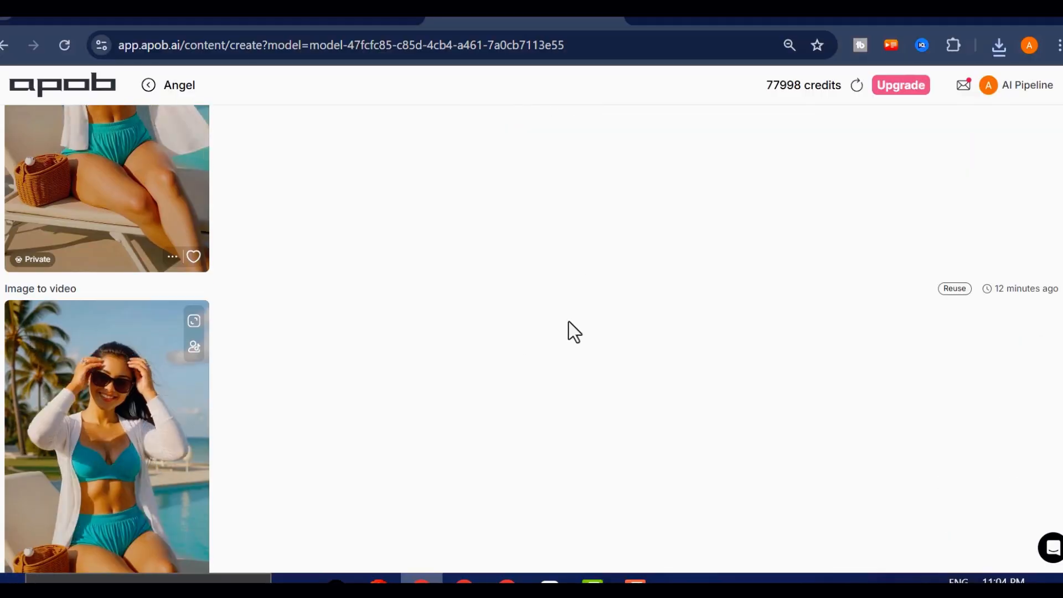
scroll(569, 321, up, 8)
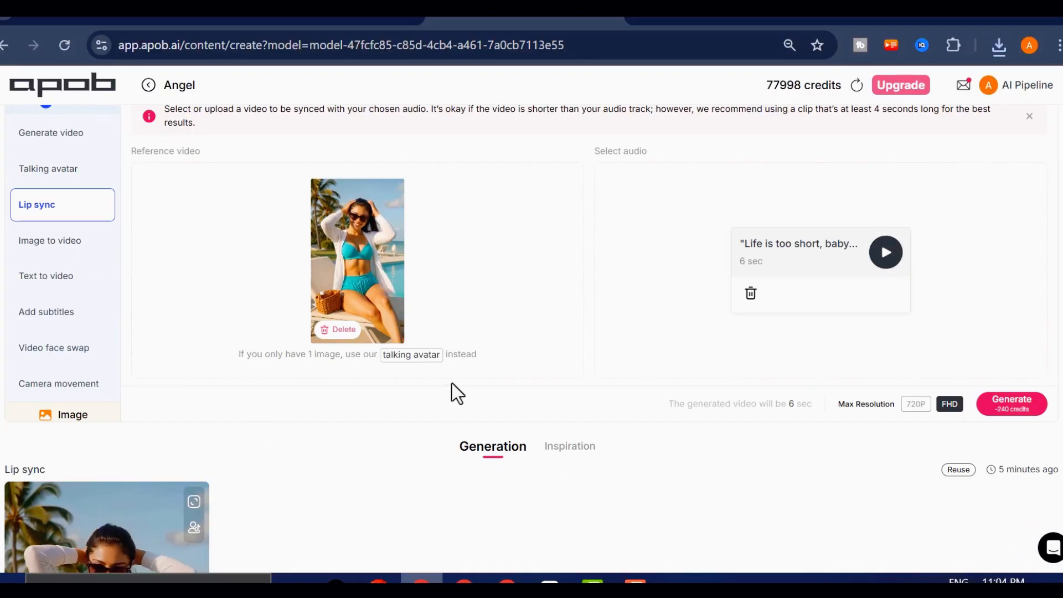
scroll(197, 271, down, 15)
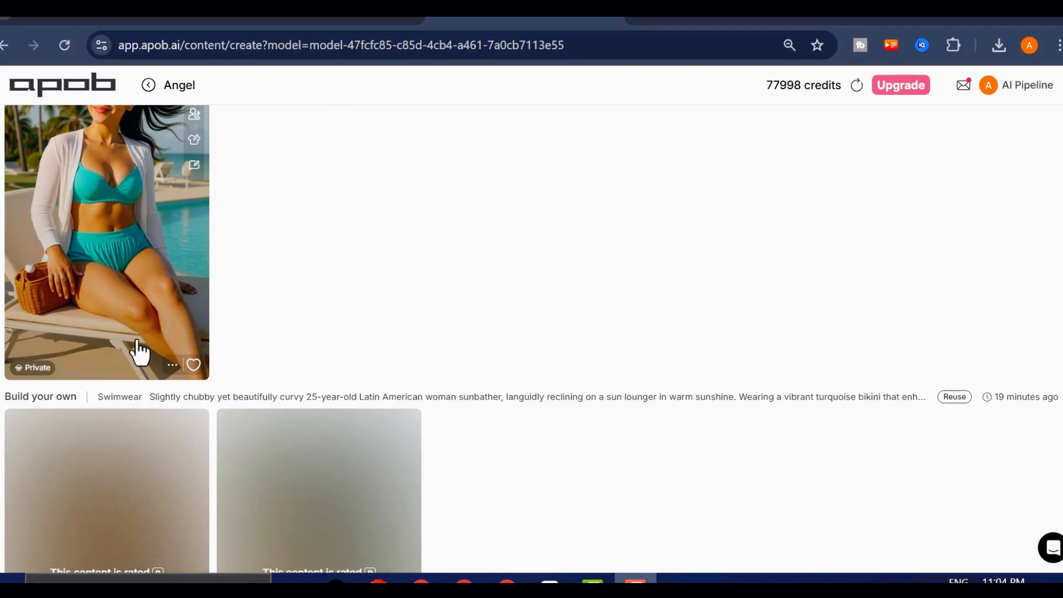
scroll(206, 348, up, 15)
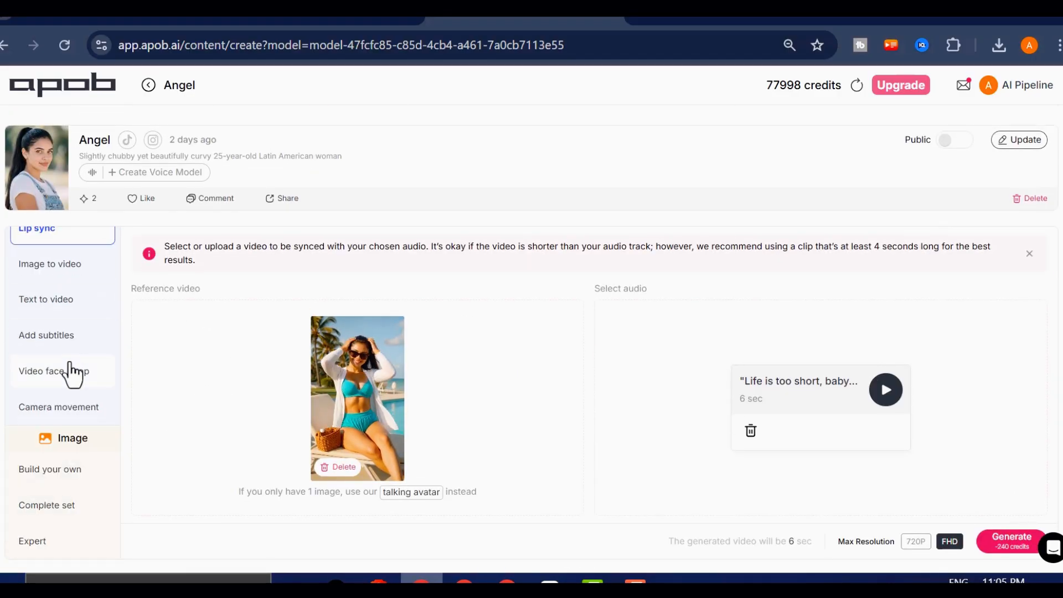
click(70, 368)
scroll(554, 332, down, 10)
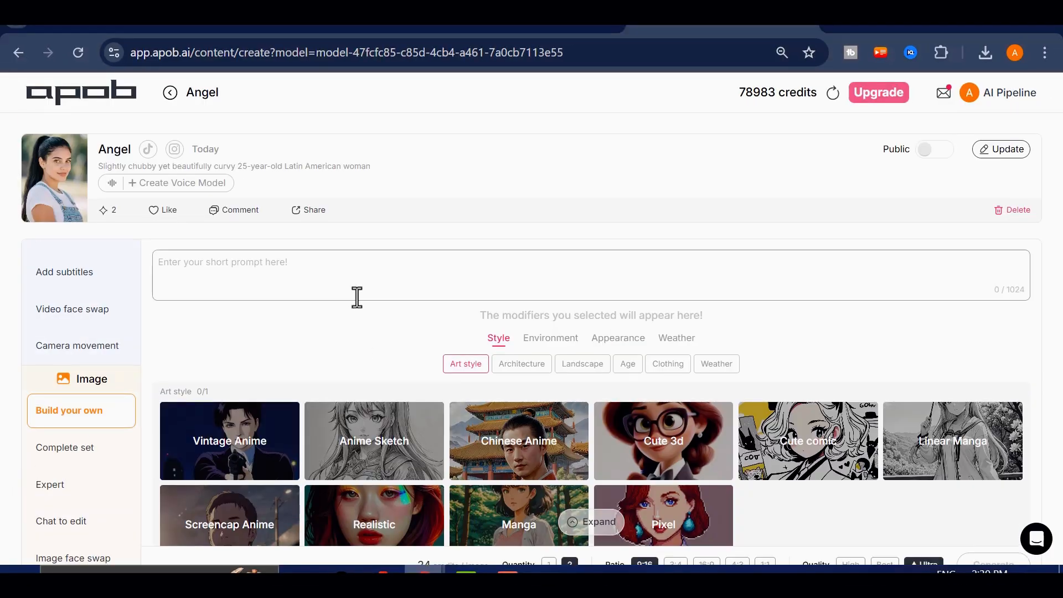
Generate images of Angel with the Gym architecture modifier as the environment, leaving the prompt empty
scroll(514, 326, down, 3)
click(548, 228)
scroll(623, 339, down, 10)
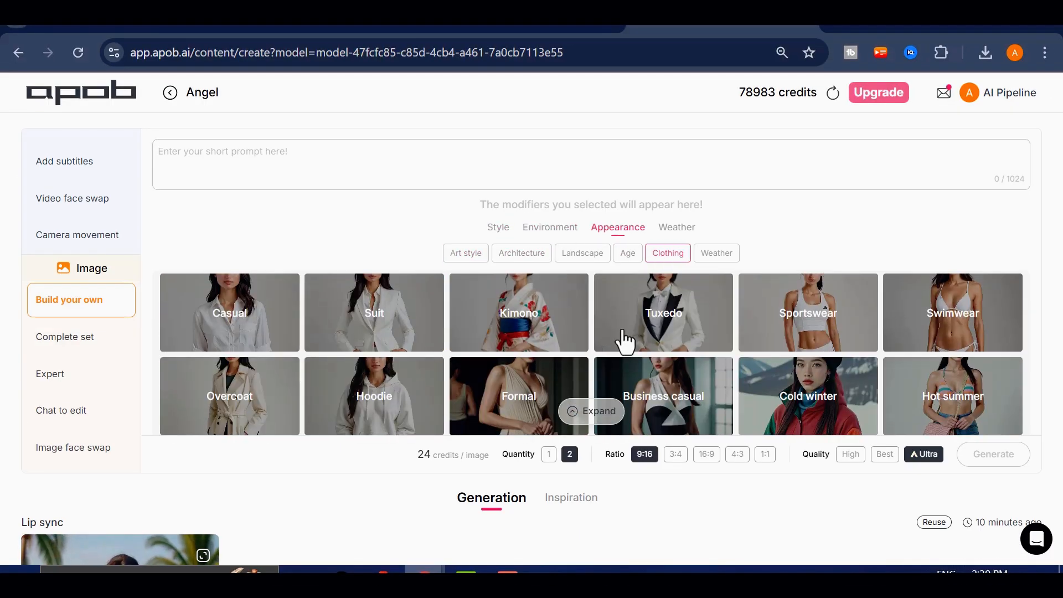
click(507, 256)
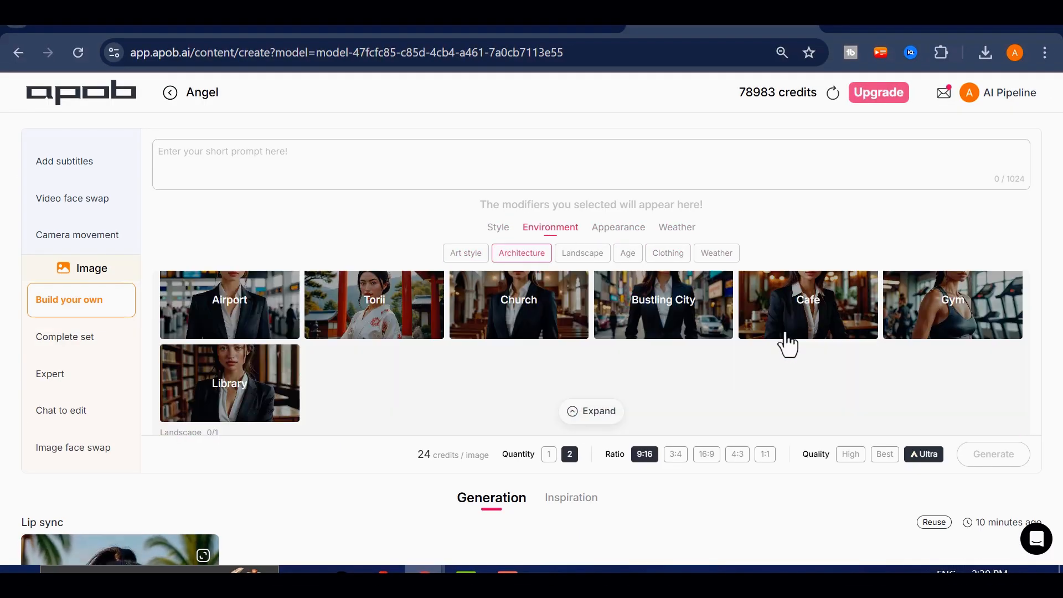
click(940, 330)
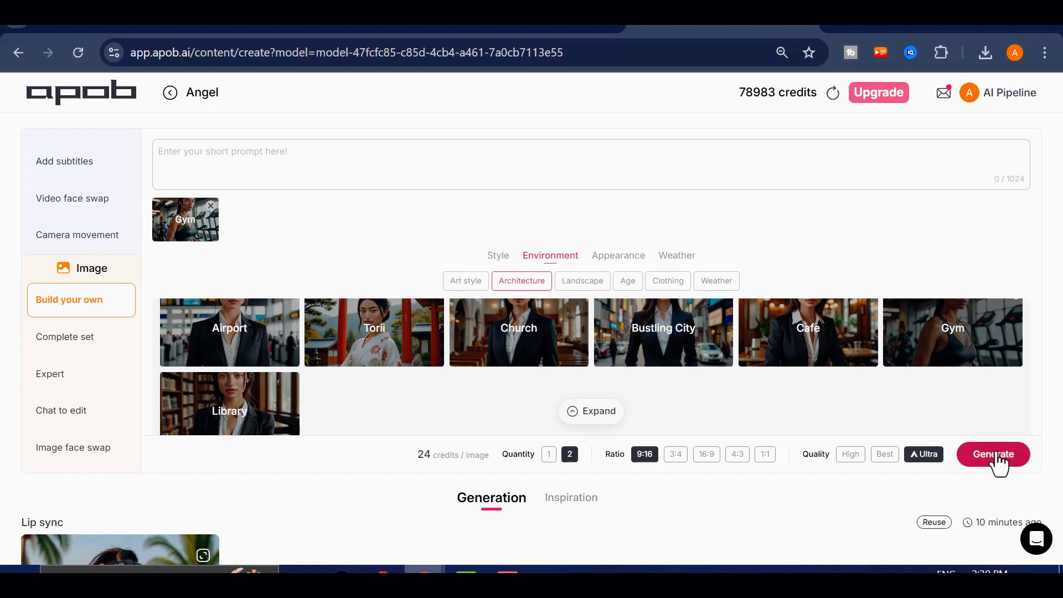
click(993, 455)
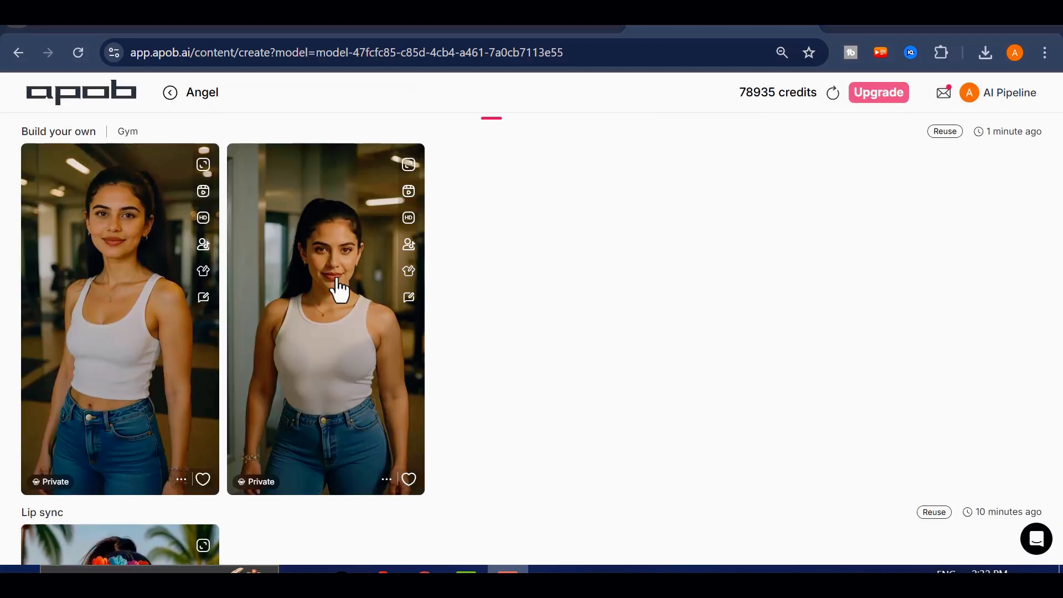
Open the second generated gym image and send it to the clothing editor as the reference image
click(339, 287)
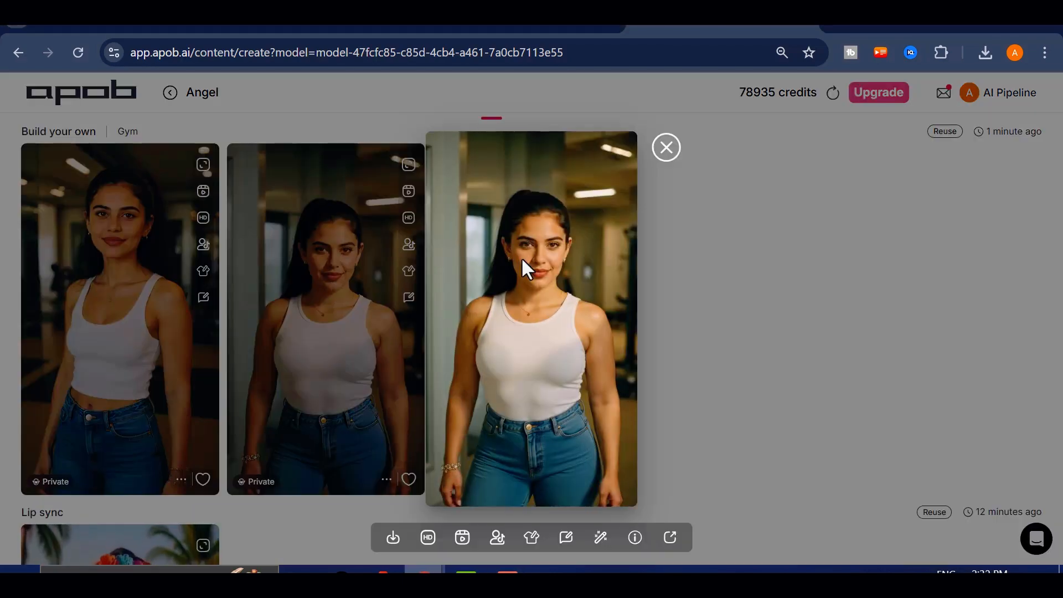
click(532, 538)
scroll(496, 353, down, 8)
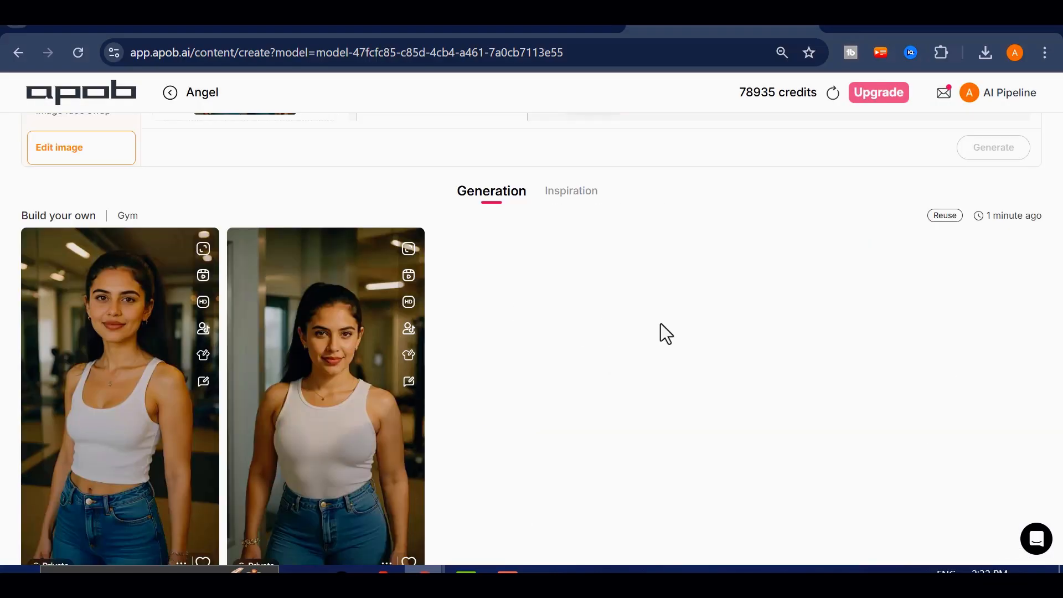
scroll(490, 317, up, 6)
Choose the yellow corset "top 5" as the clothing, look through the other garments, and generate the outfit change
scroll(505, 365, down, 2)
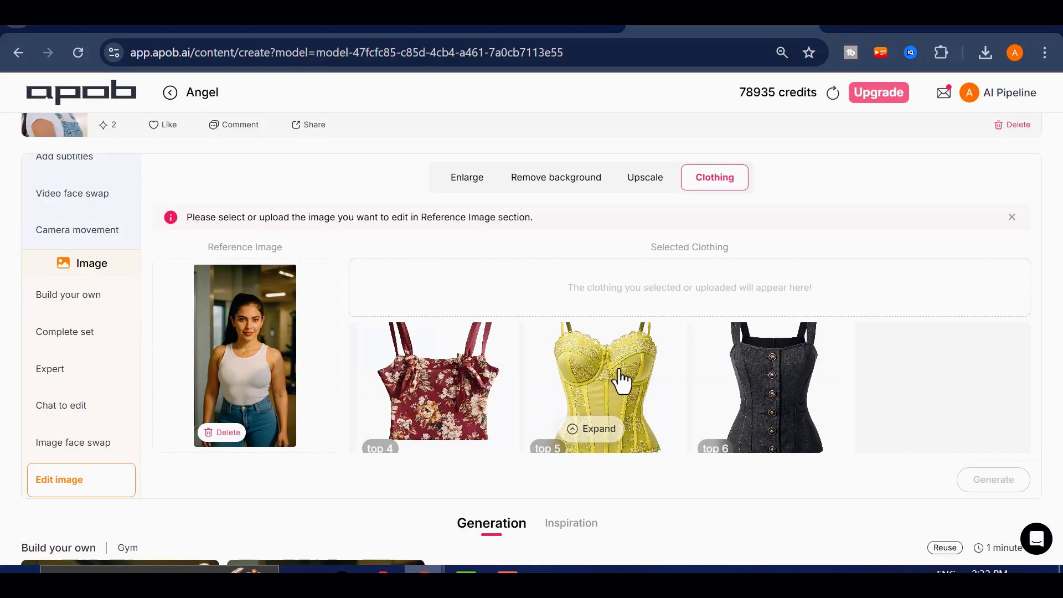
click(597, 380)
scroll(703, 397, down, 8)
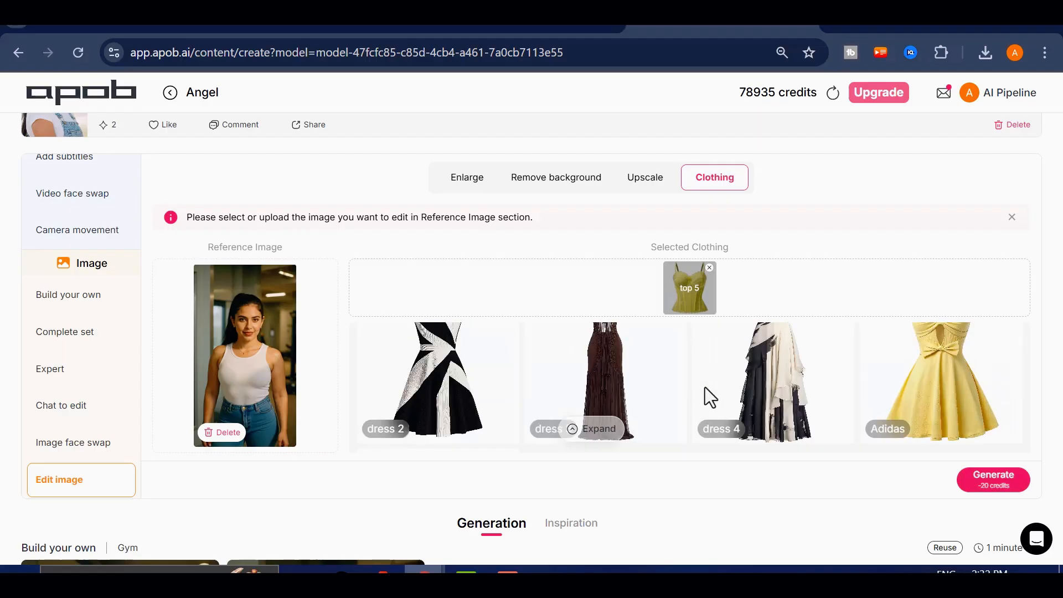
scroll(706, 399, up, 8)
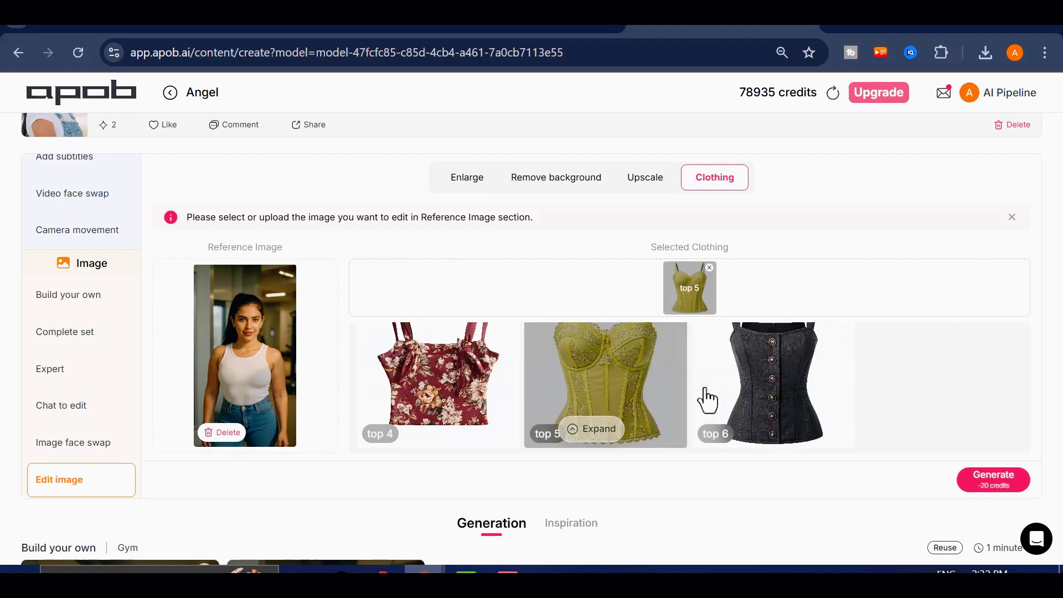
click(990, 479)
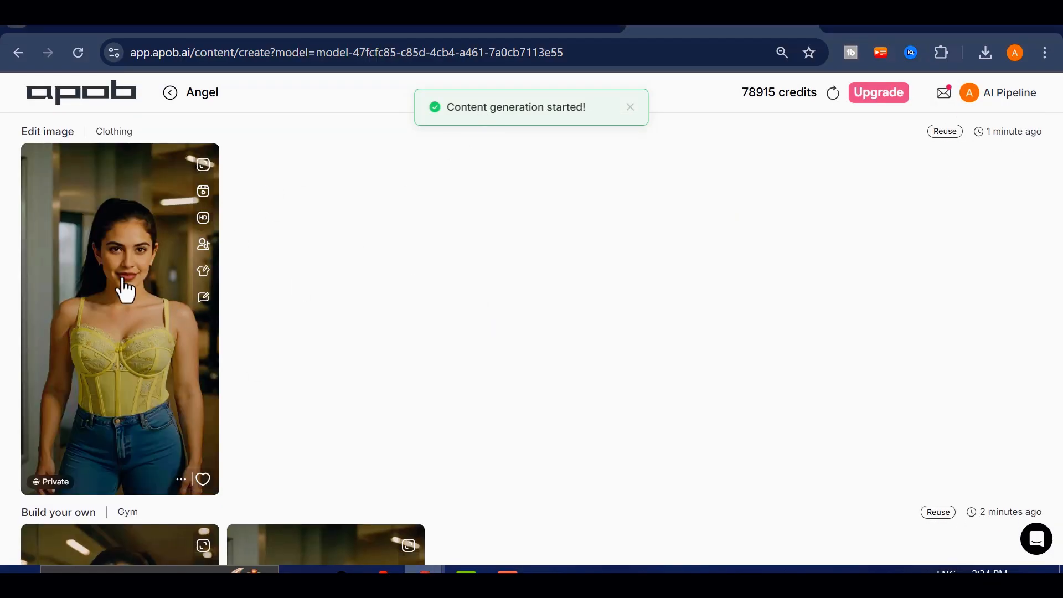
View the generated clothing edit enlarged and review the earlier gym, lip-sync and poolside generations
click(124, 289)
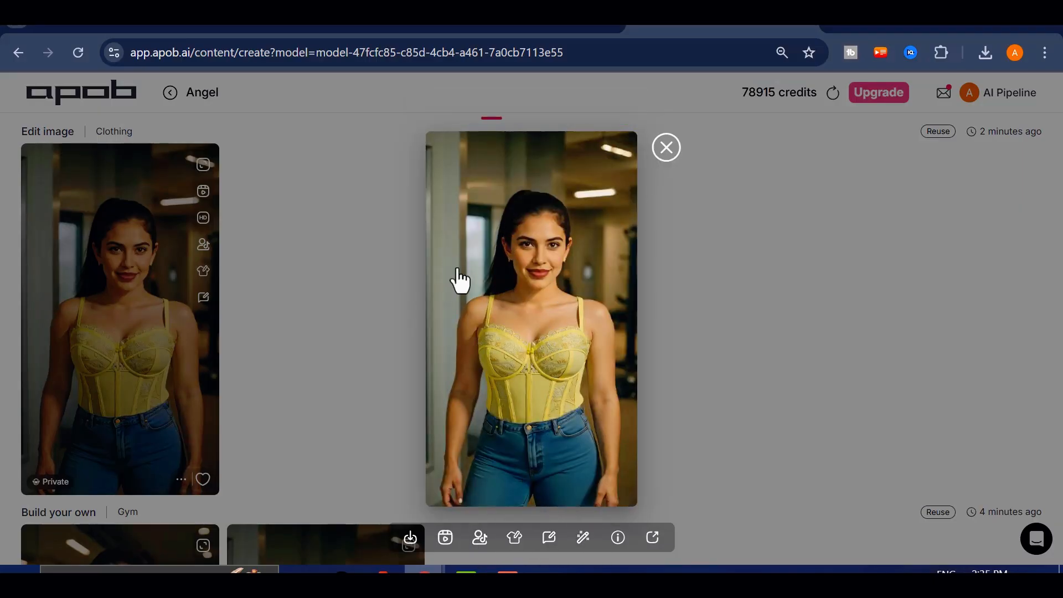
scroll(240, 351, down, 5)
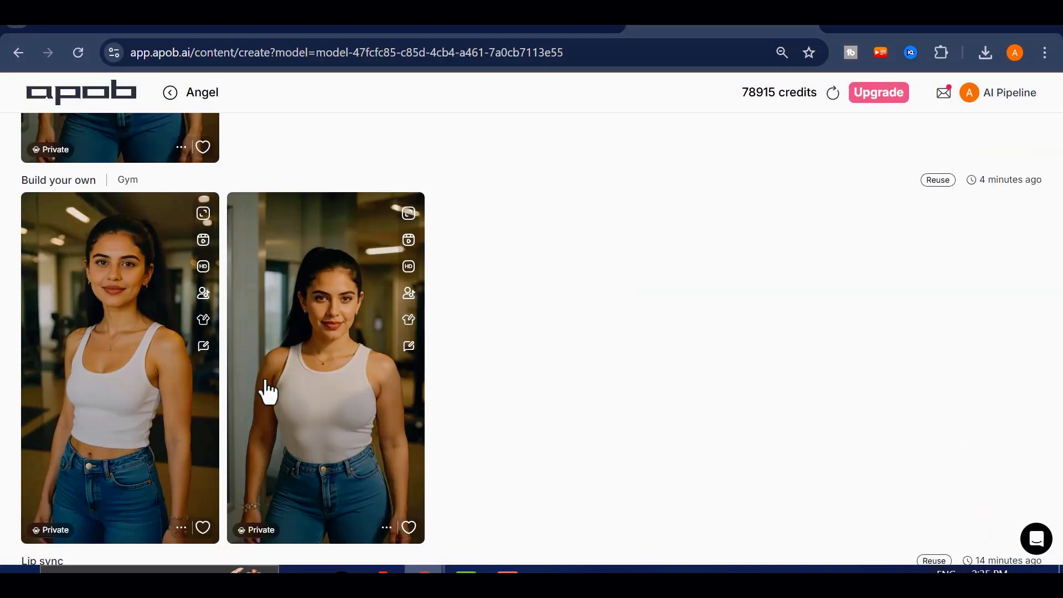
scroll(266, 385, up, 4)
scroll(268, 387, down, 13)
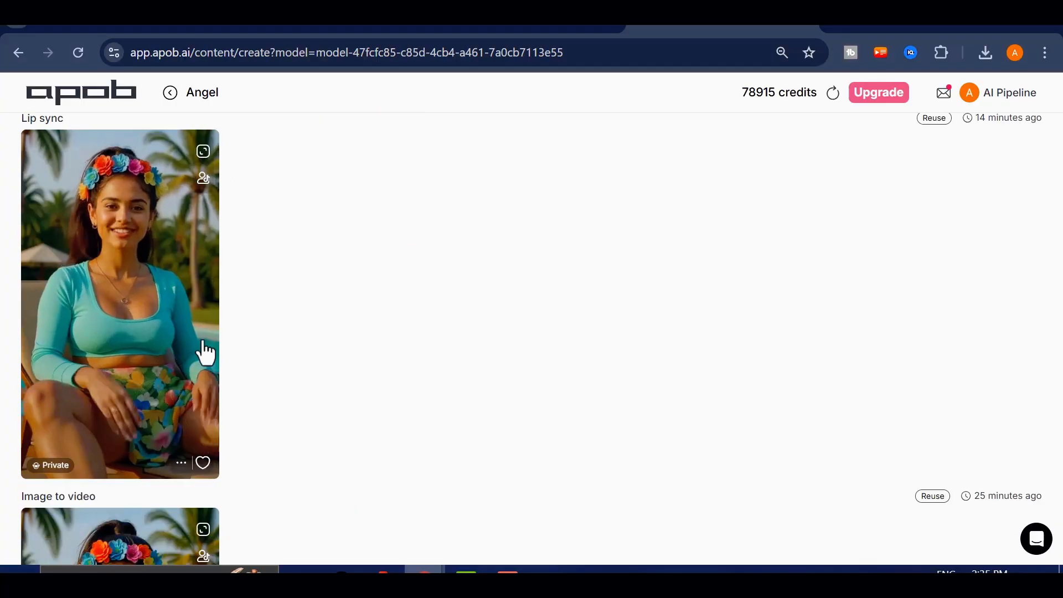
scroll(107, 388, down, 6)
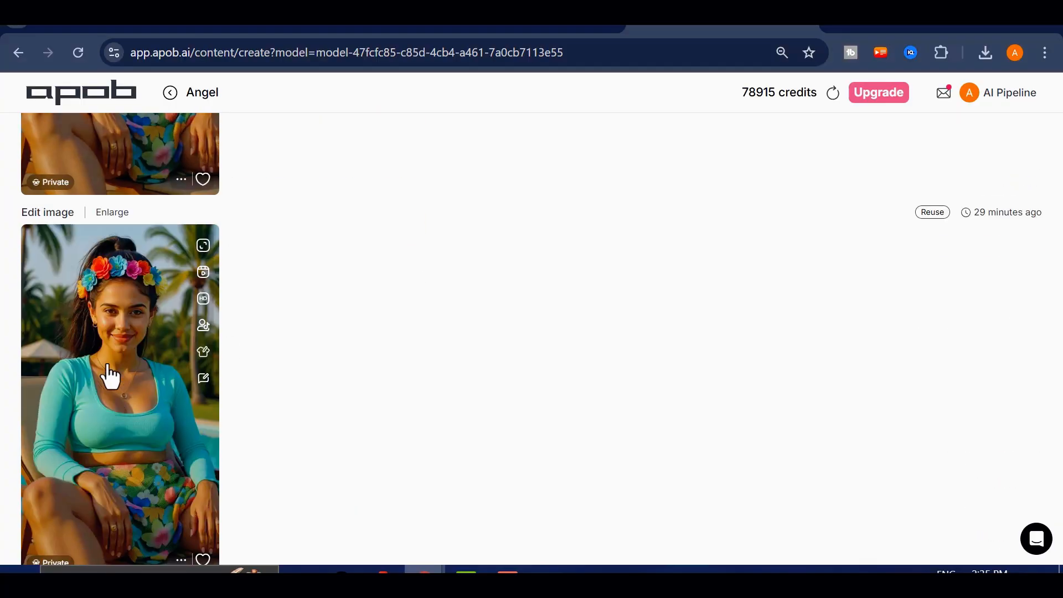
scroll(139, 315, up, 5)
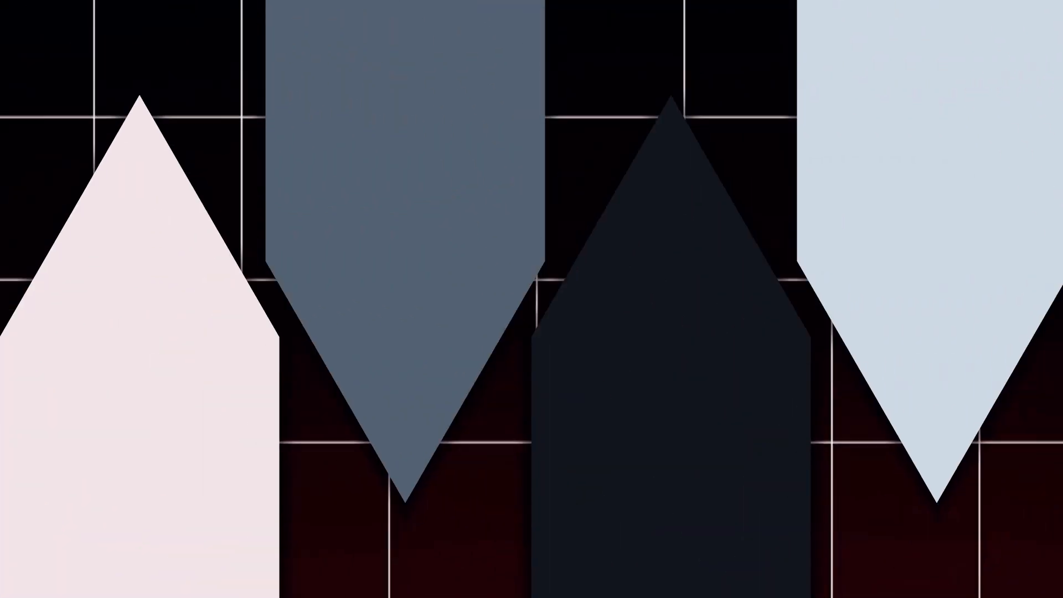